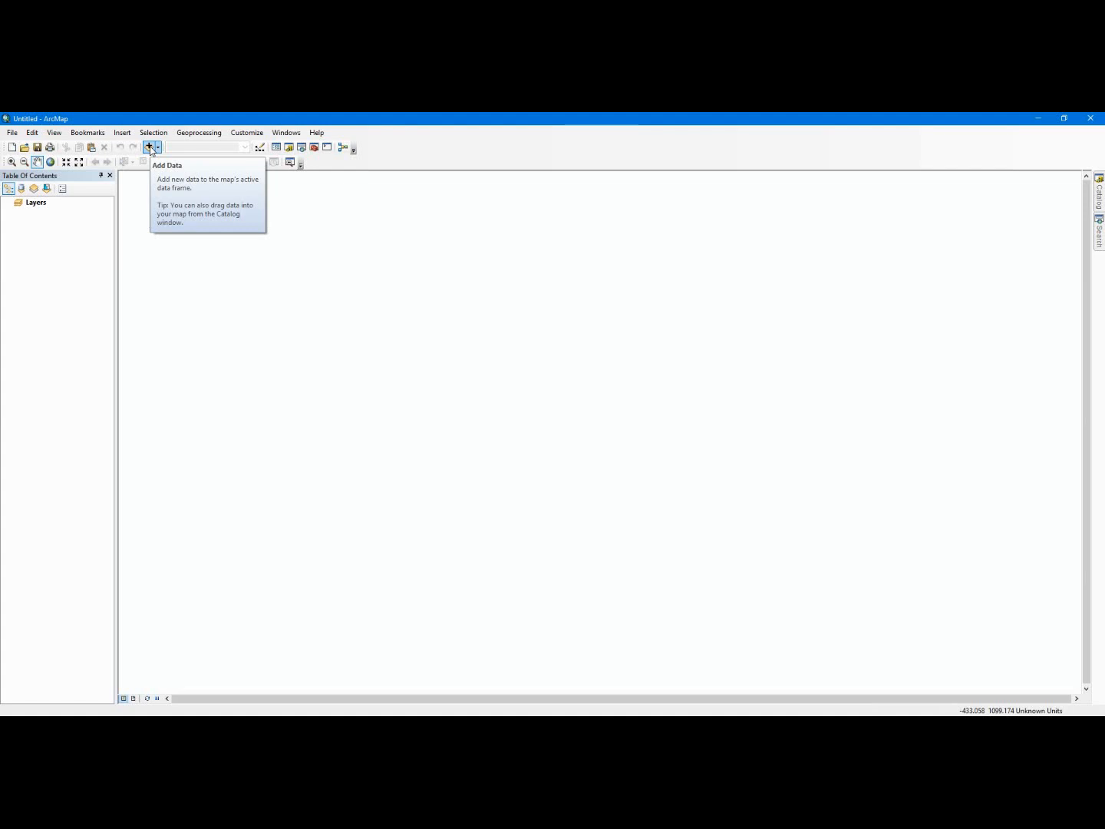
# Add the raster 20180920_130750_0f22_3B_AnalyticMS.tif to the map from the 20180920_130750_0f22 folder in D:\Planet
pyautogui.click(149, 148)
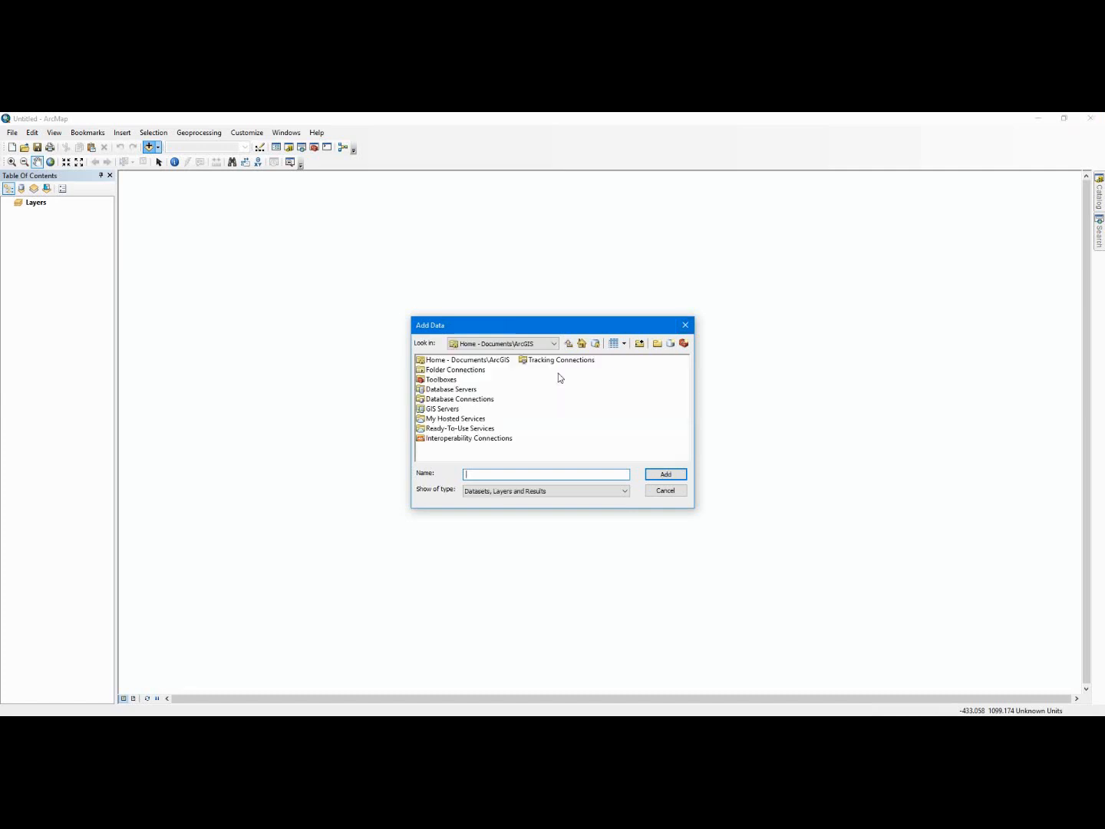
pyautogui.doubleClick(481, 375)
pyautogui.doubleClick(423, 371)
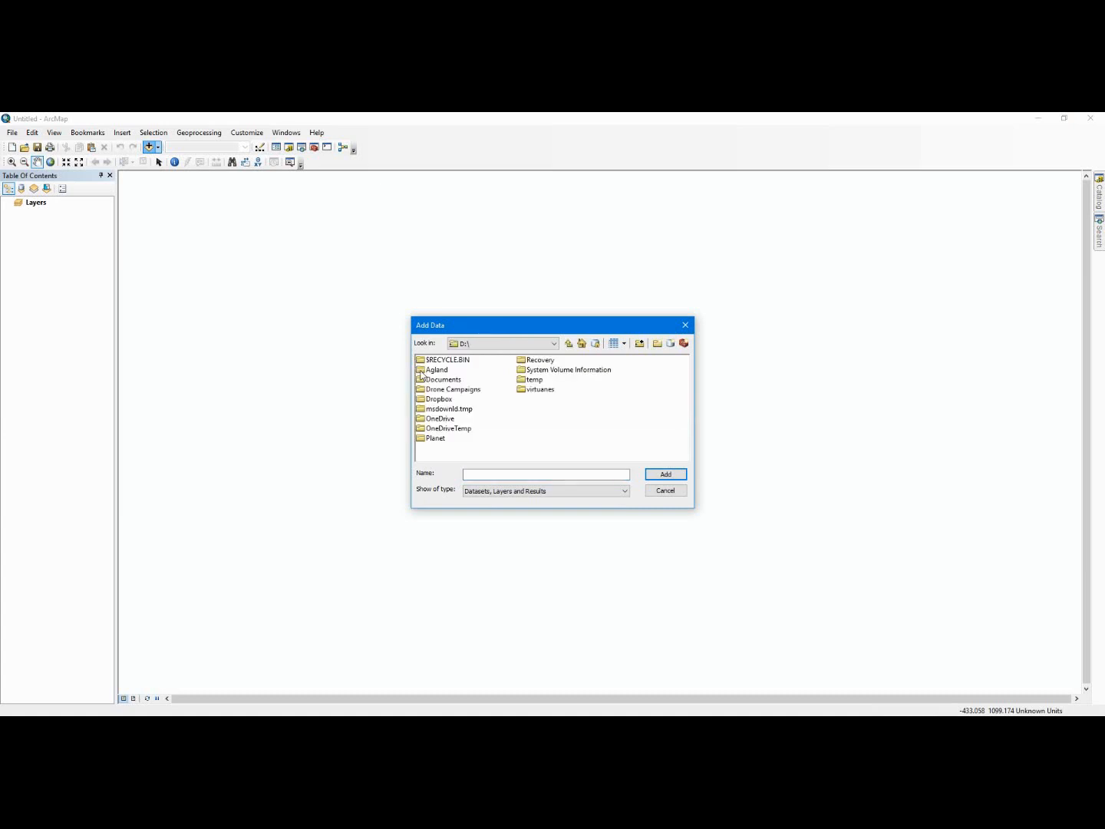
pyautogui.doubleClick(435, 438)
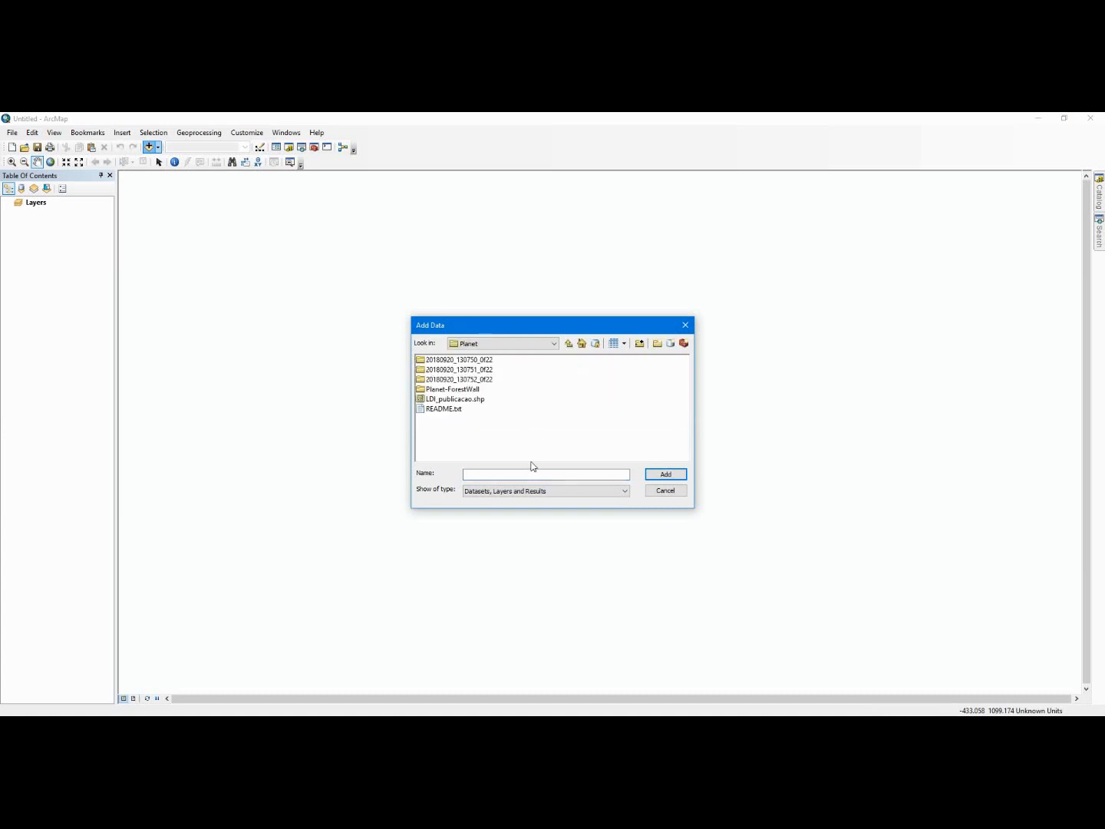
pyautogui.doubleClick(467, 359)
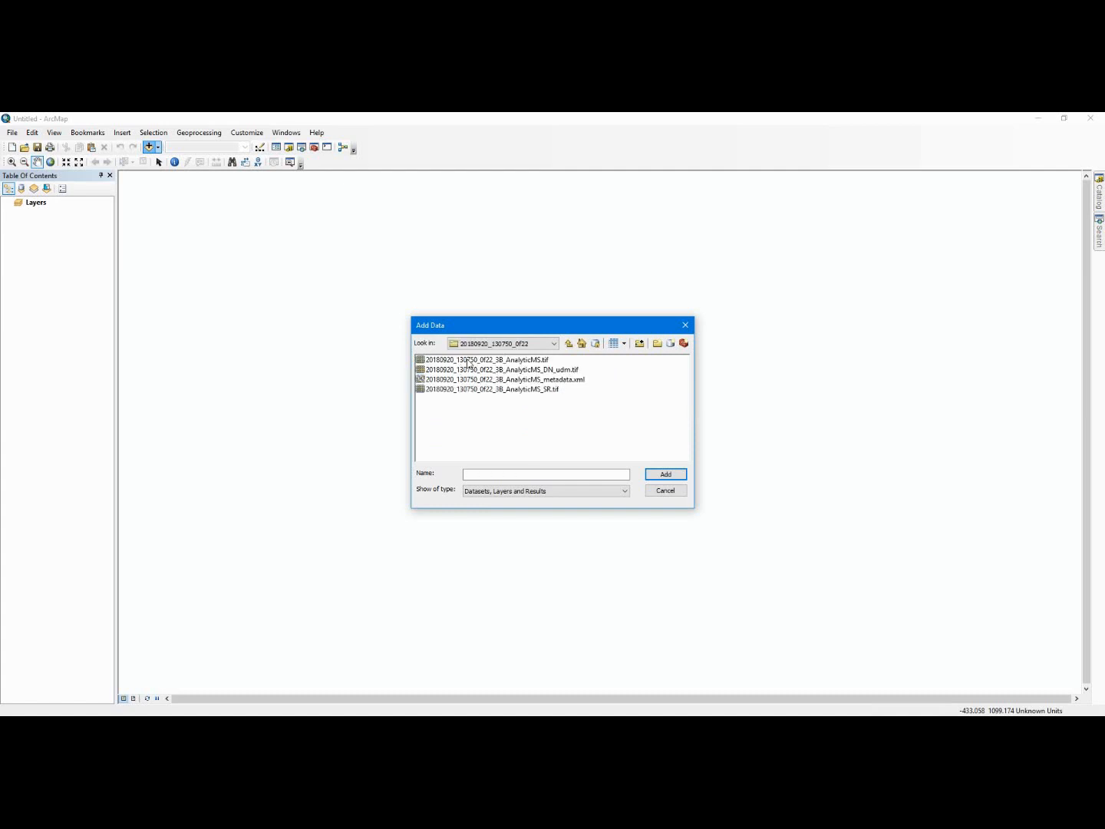
pyautogui.click(531, 363)
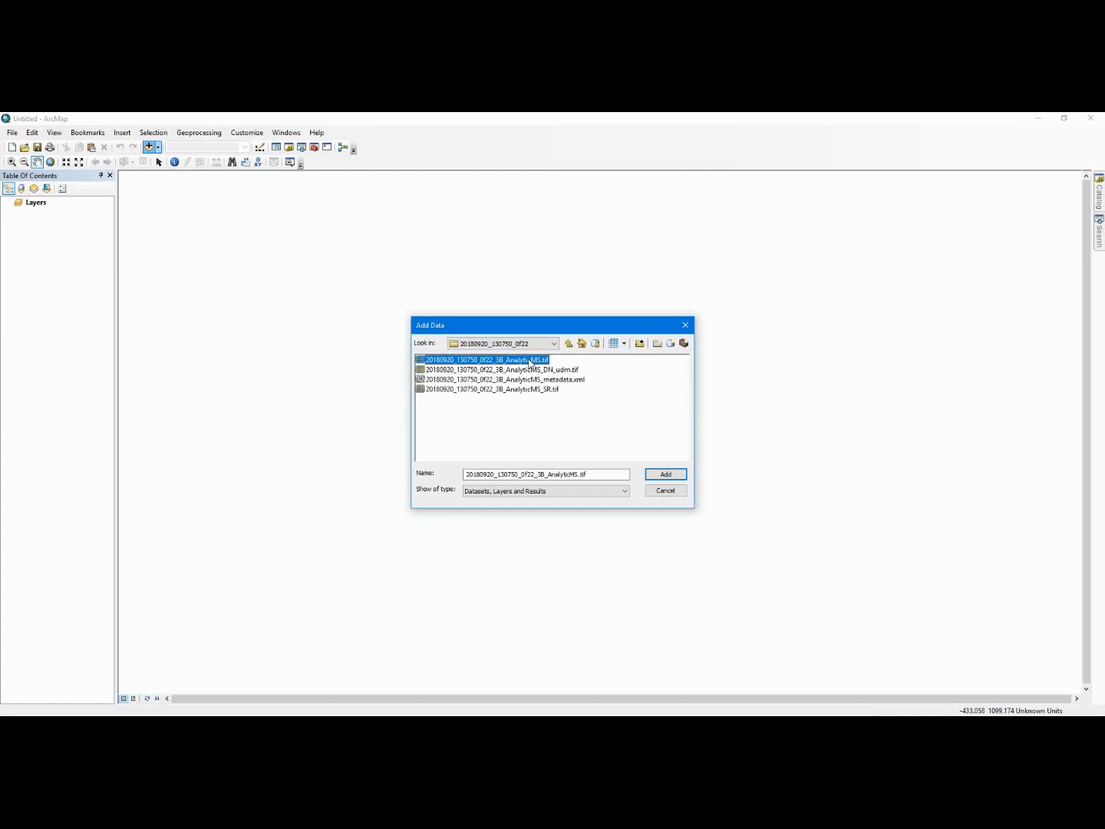
pyautogui.click(666, 475)
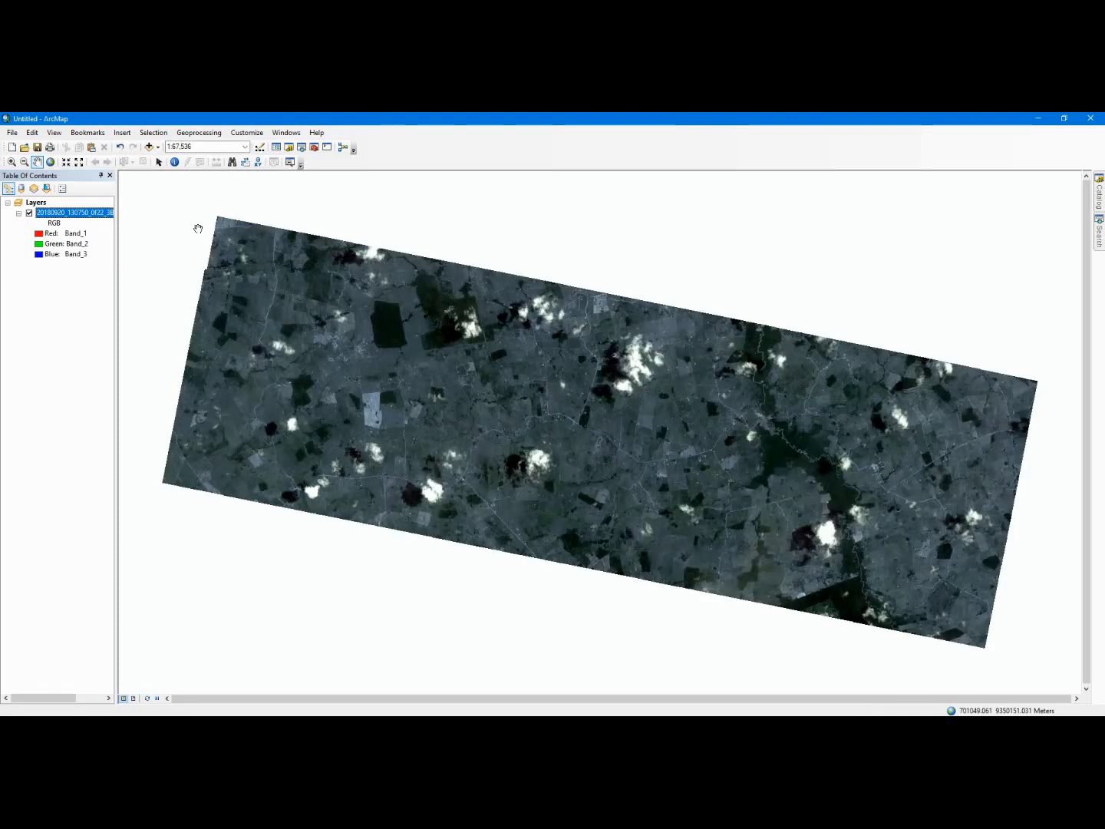
# Add the raster 20180920_130751_0f22_3B_AnalyticMS.tif from the 20180920_130751_0f22 folder and show the map's full extent
pyautogui.click(148, 147)
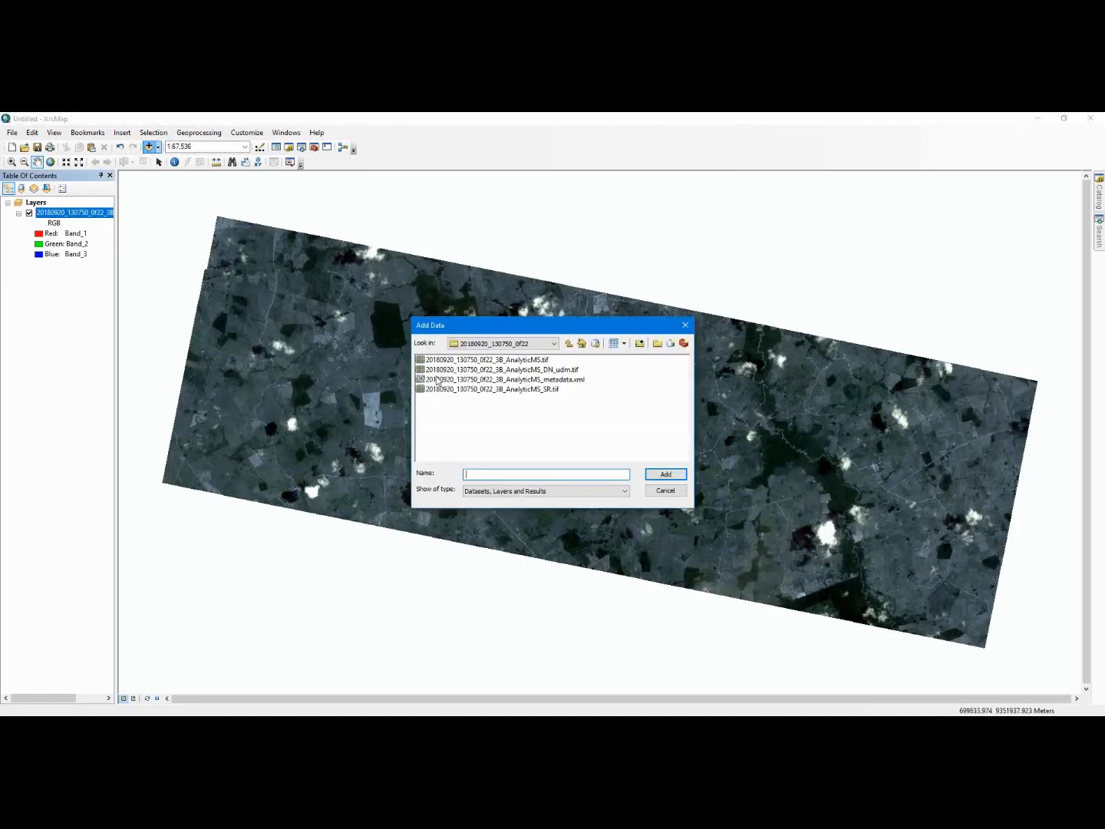
pyautogui.click(569, 343)
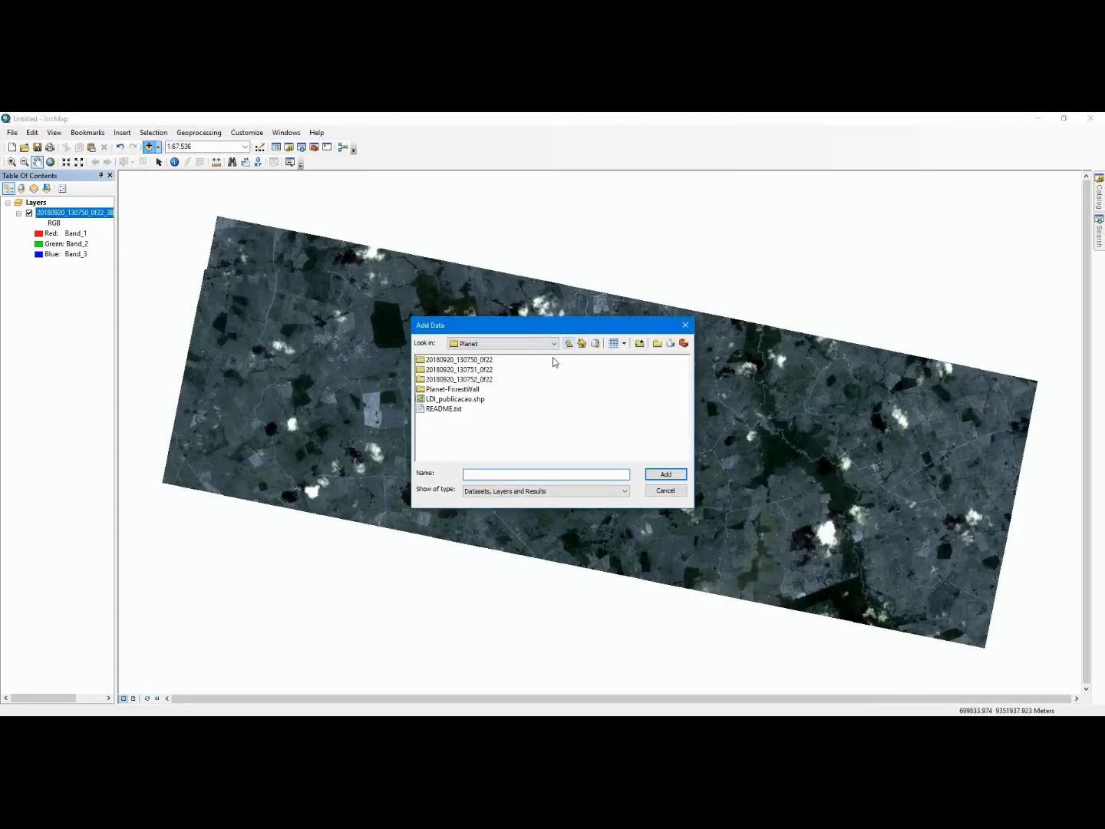
pyautogui.doubleClick(486, 370)
pyautogui.click(499, 360)
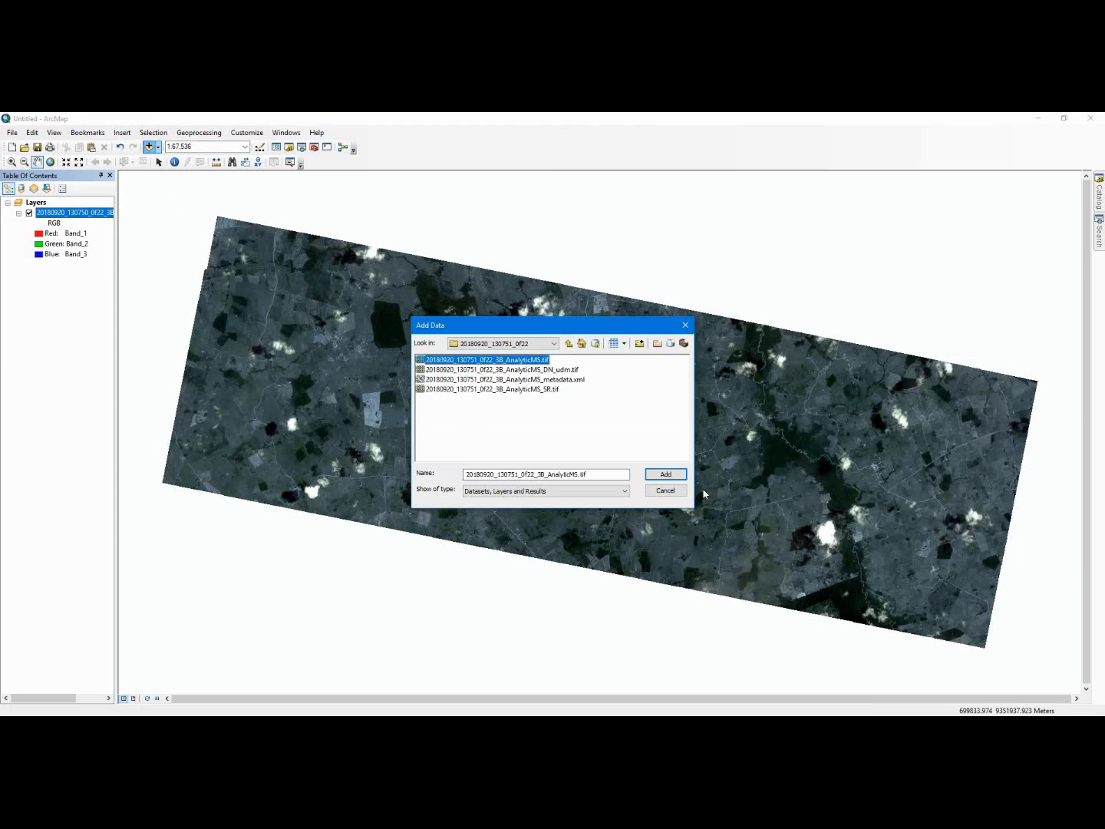
pyautogui.click(675, 474)
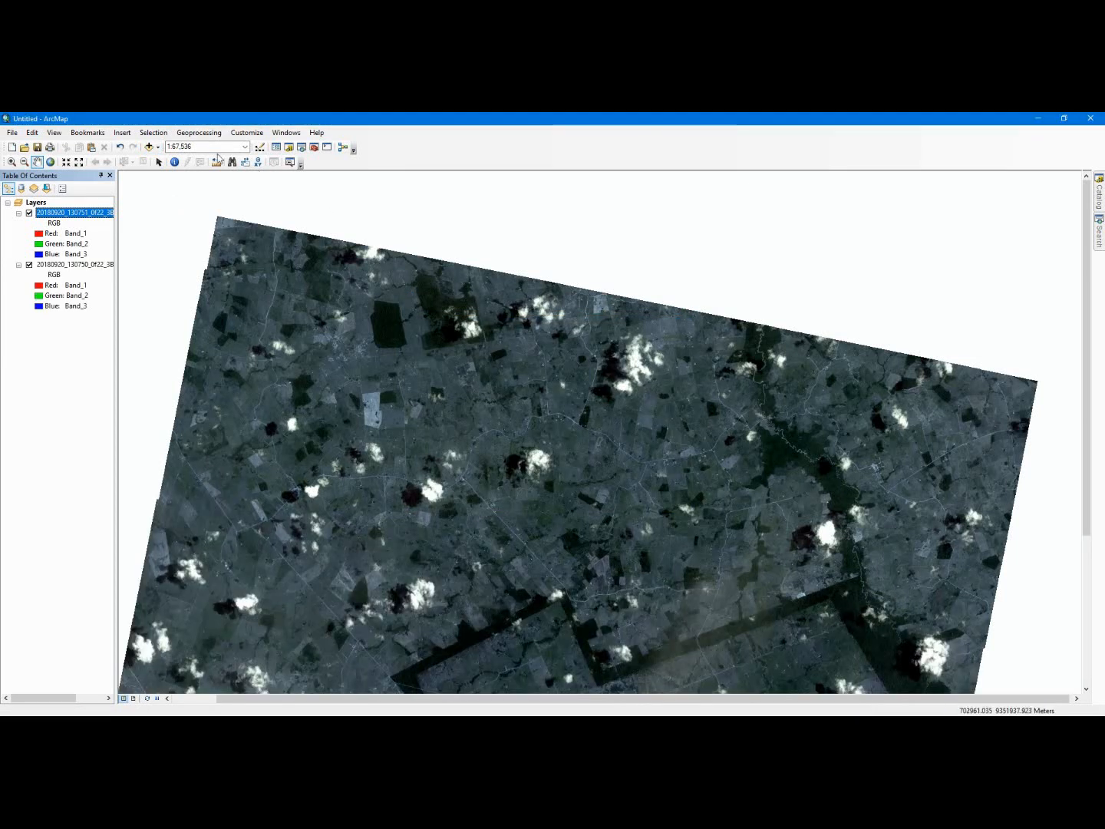
pyautogui.click(50, 162)
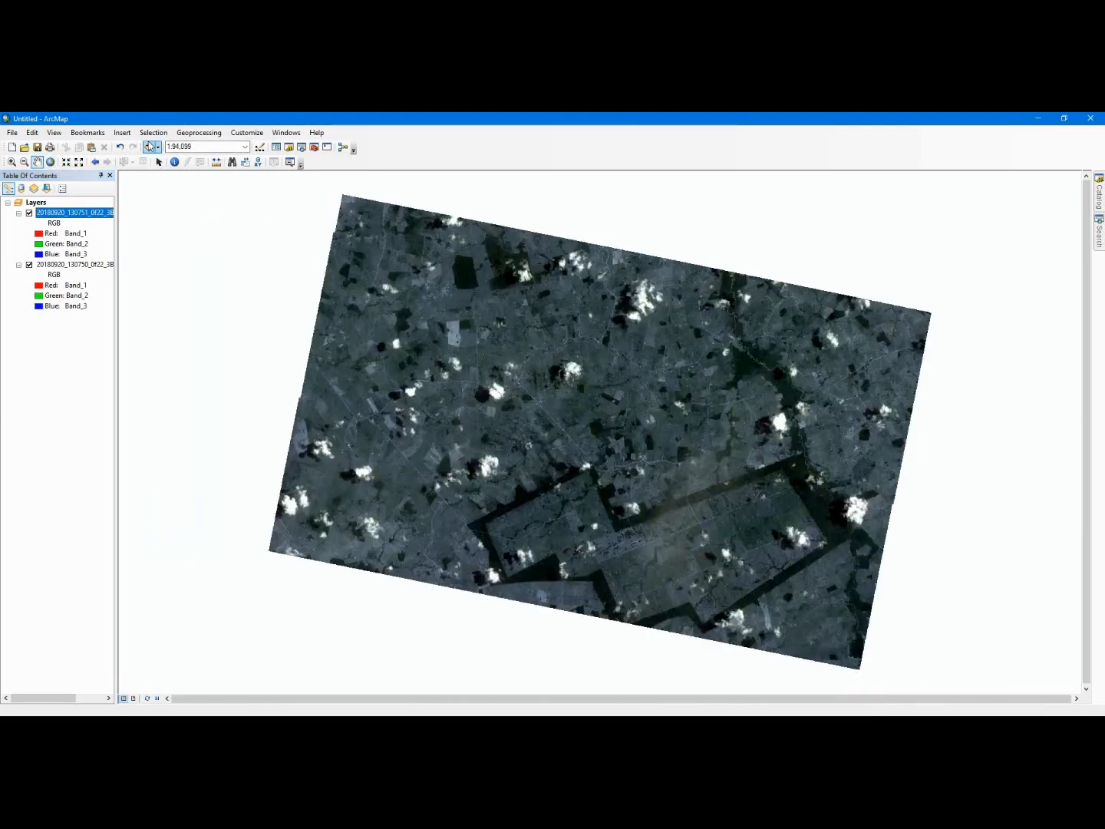
# Add the raster 20180920_130752_0f22_3B_AnalyticMS.tif from the 20180920_130752_0f22 folder and show all scenes in full
pyautogui.click(149, 146)
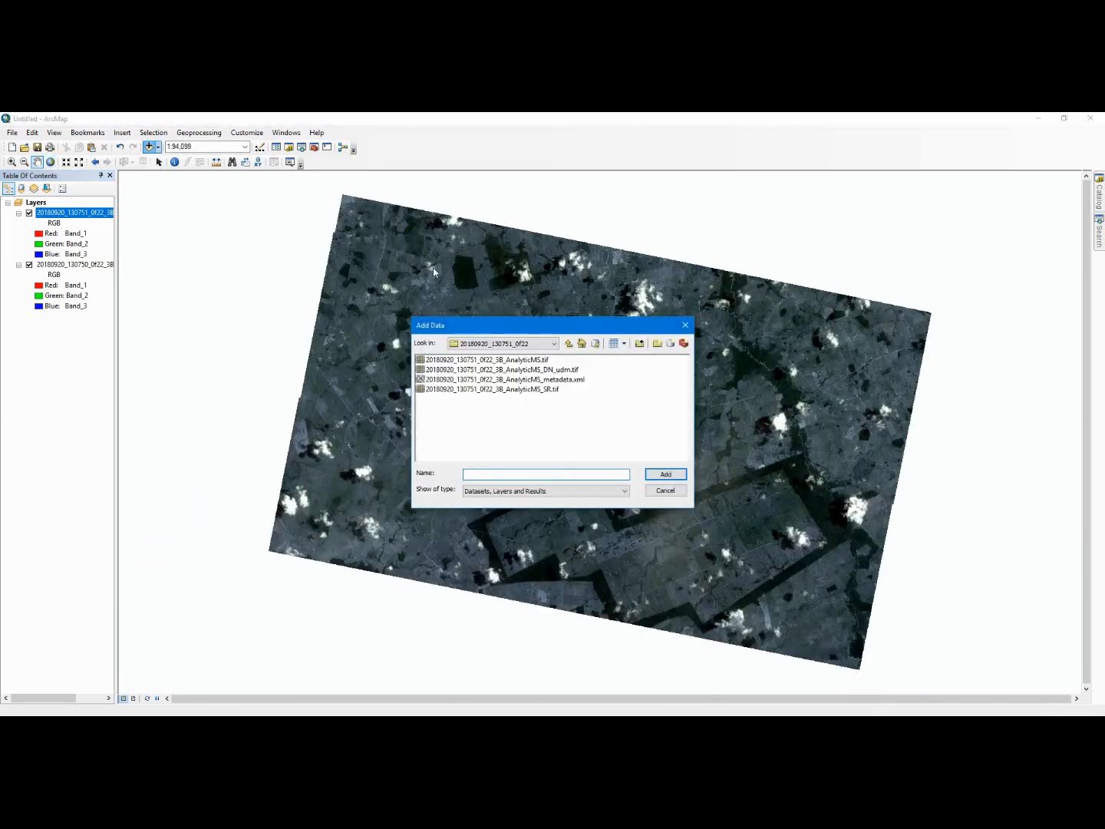
pyautogui.click(569, 343)
pyautogui.click(480, 379)
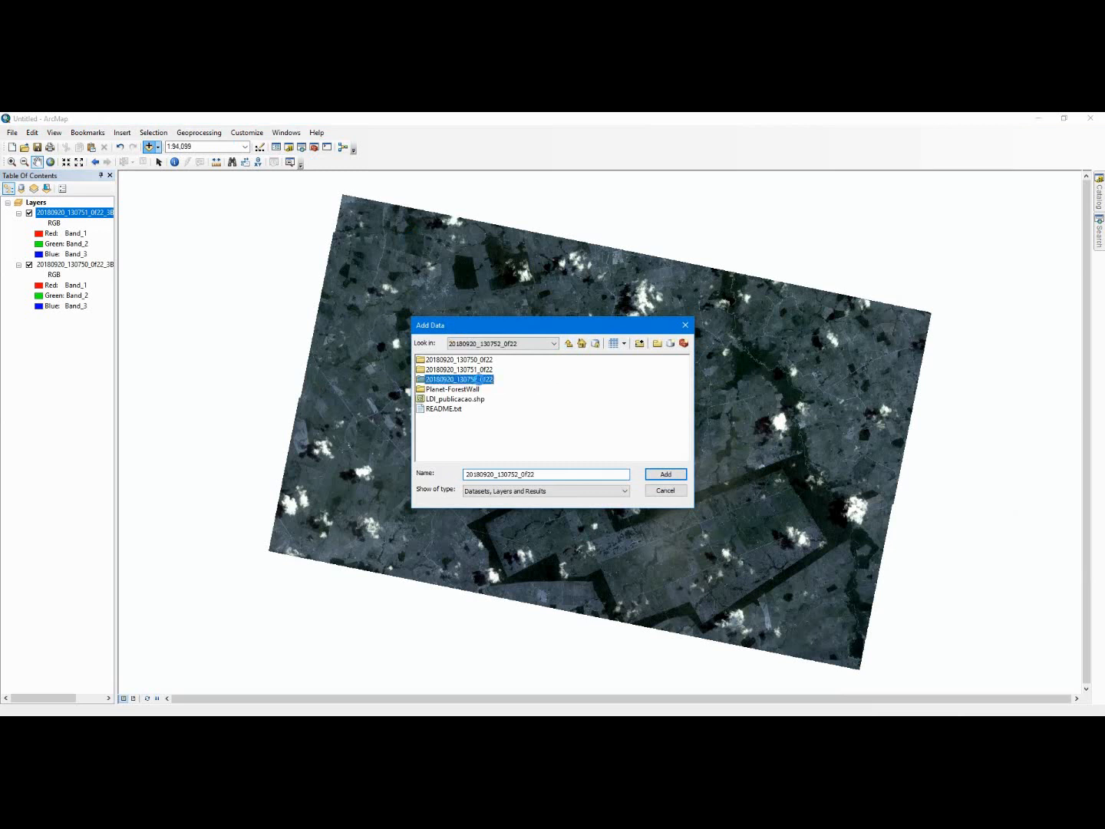
pyautogui.doubleClick(480, 379)
pyautogui.click(484, 360)
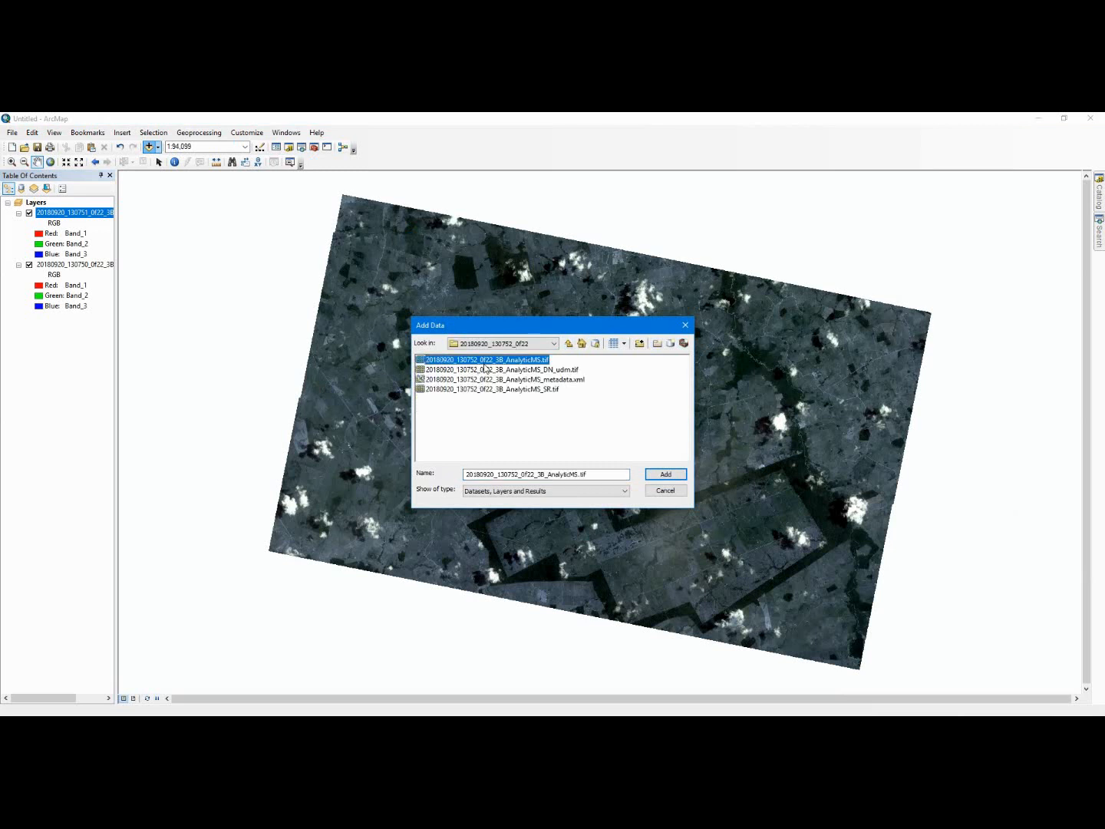
pyautogui.click(666, 474)
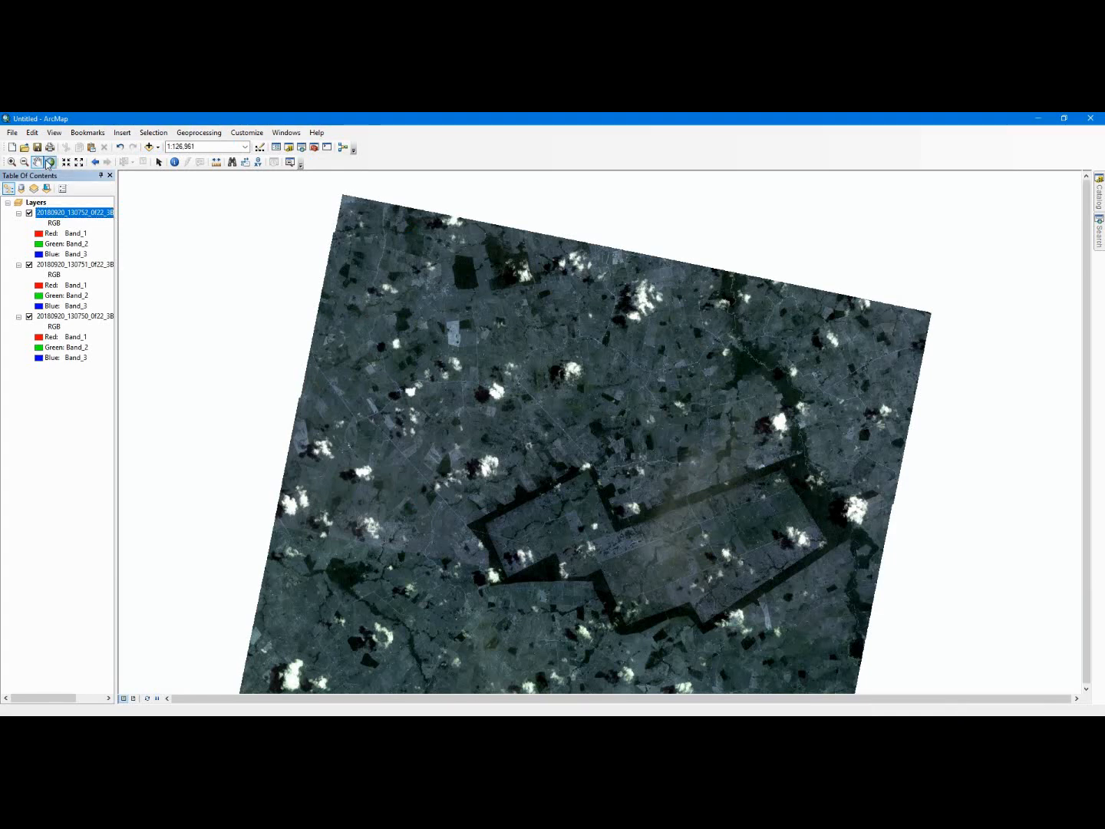
pyautogui.scroll(-1, 516, 372)
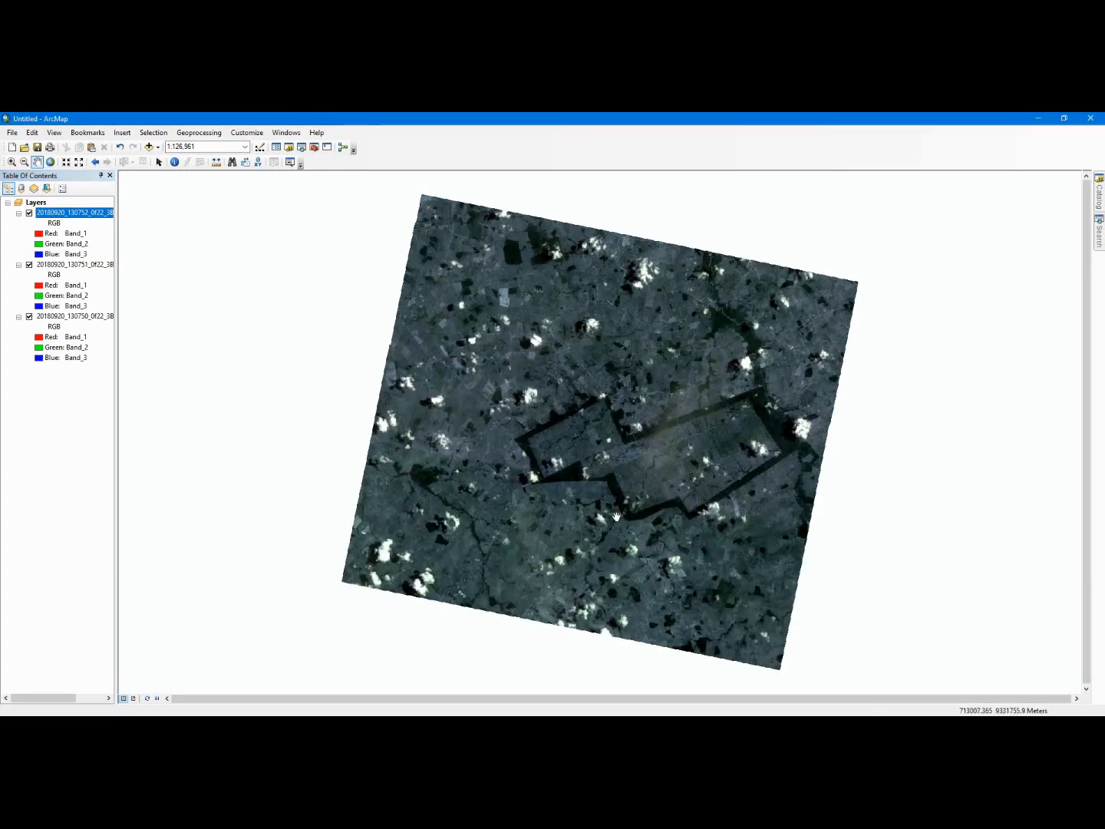
# Inspect the seam between the two lower scenes up close, west of the dark forest outline, and return to the previous extent
pyautogui.click(12, 162)
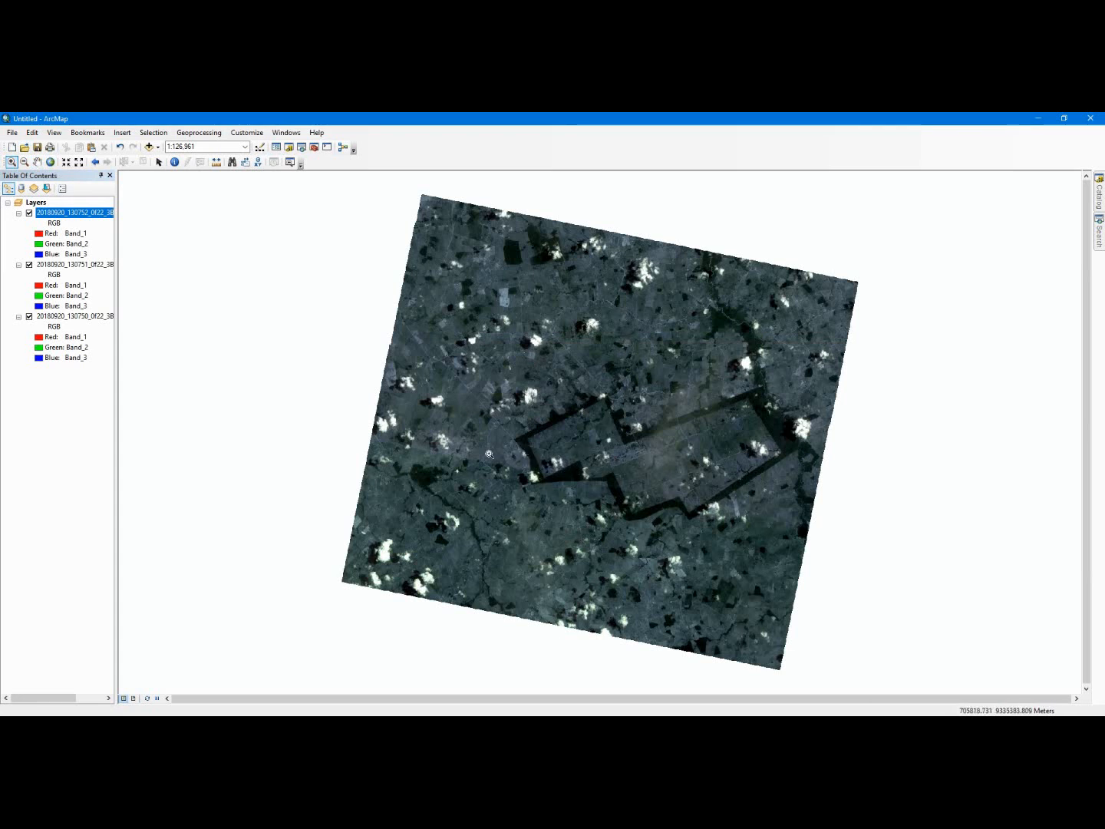
pyautogui.moveTo(460, 437); pyautogui.dragTo(521, 502)
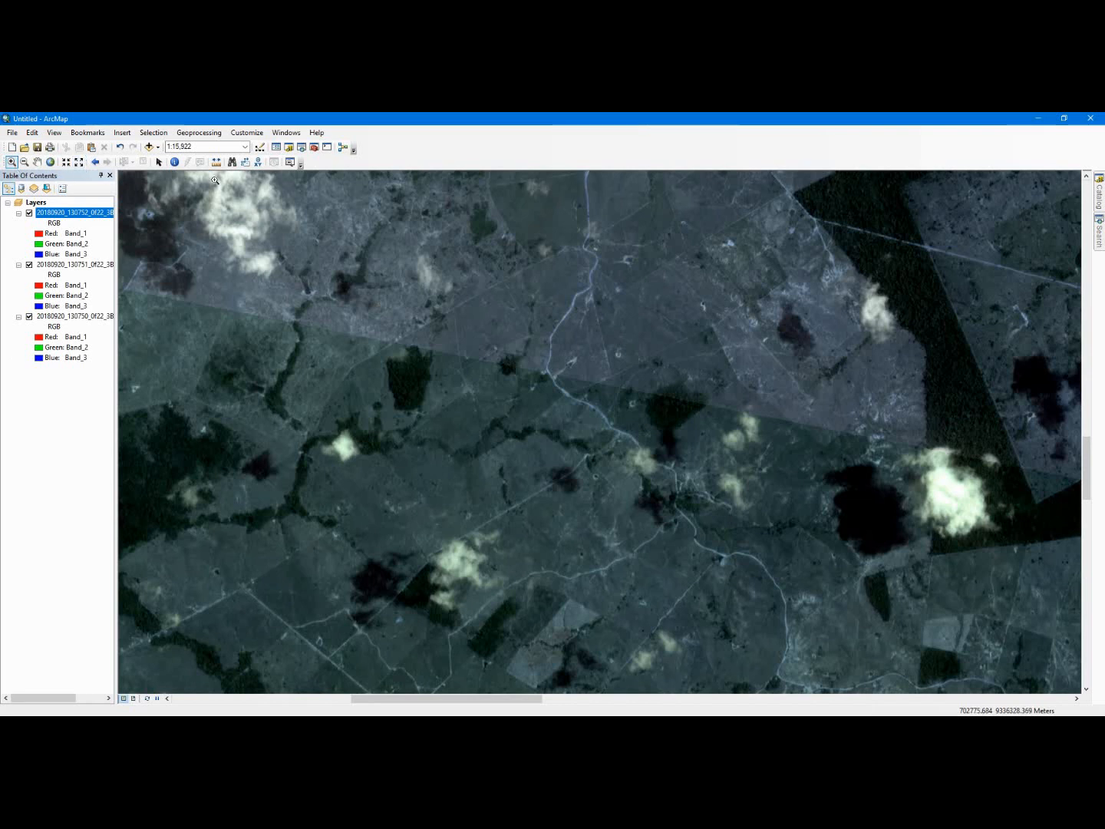
pyautogui.click(97, 163)
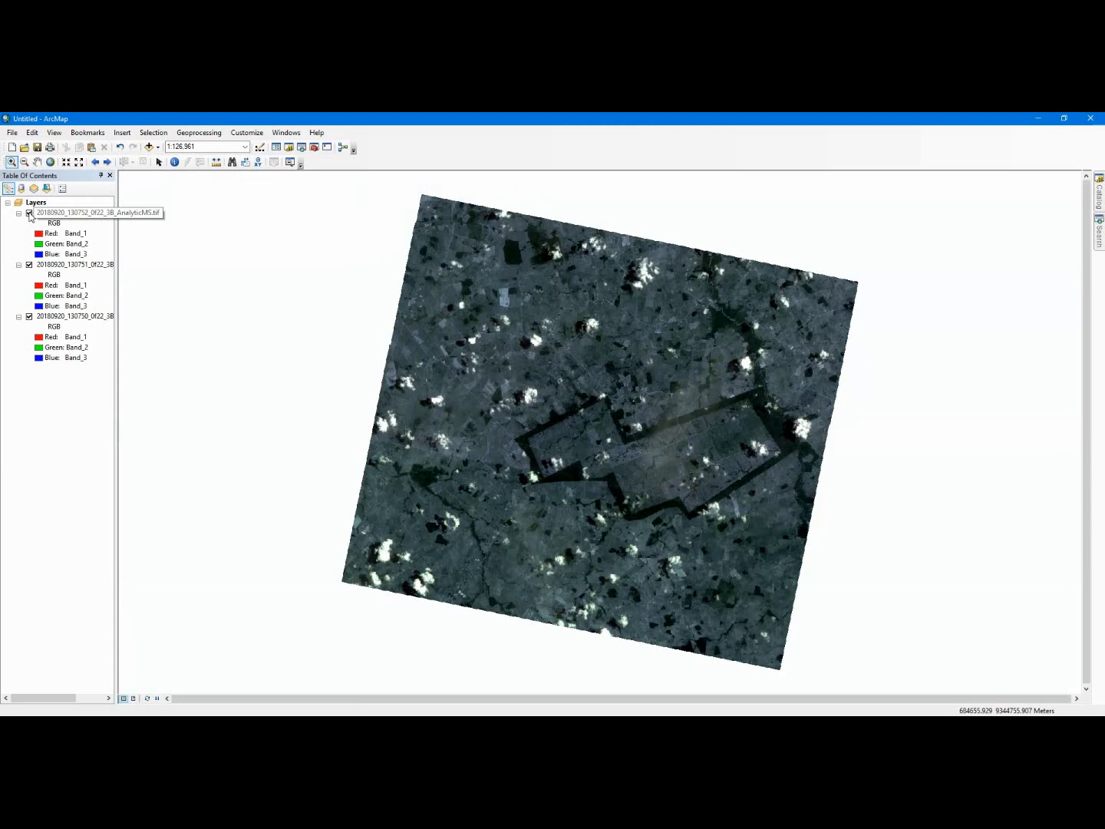
# Hide the three scene layers one after another to compare their coverage, and make them all visible again
pyautogui.click(30, 218)
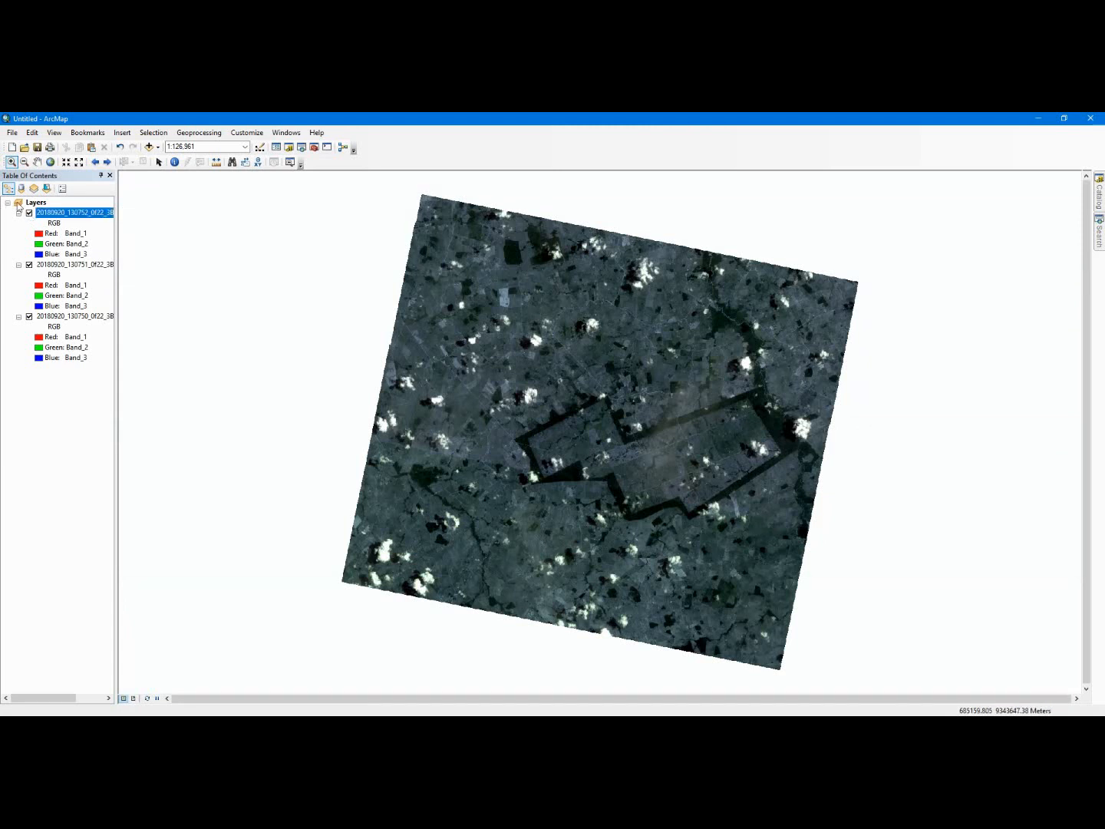
pyautogui.click(29, 213)
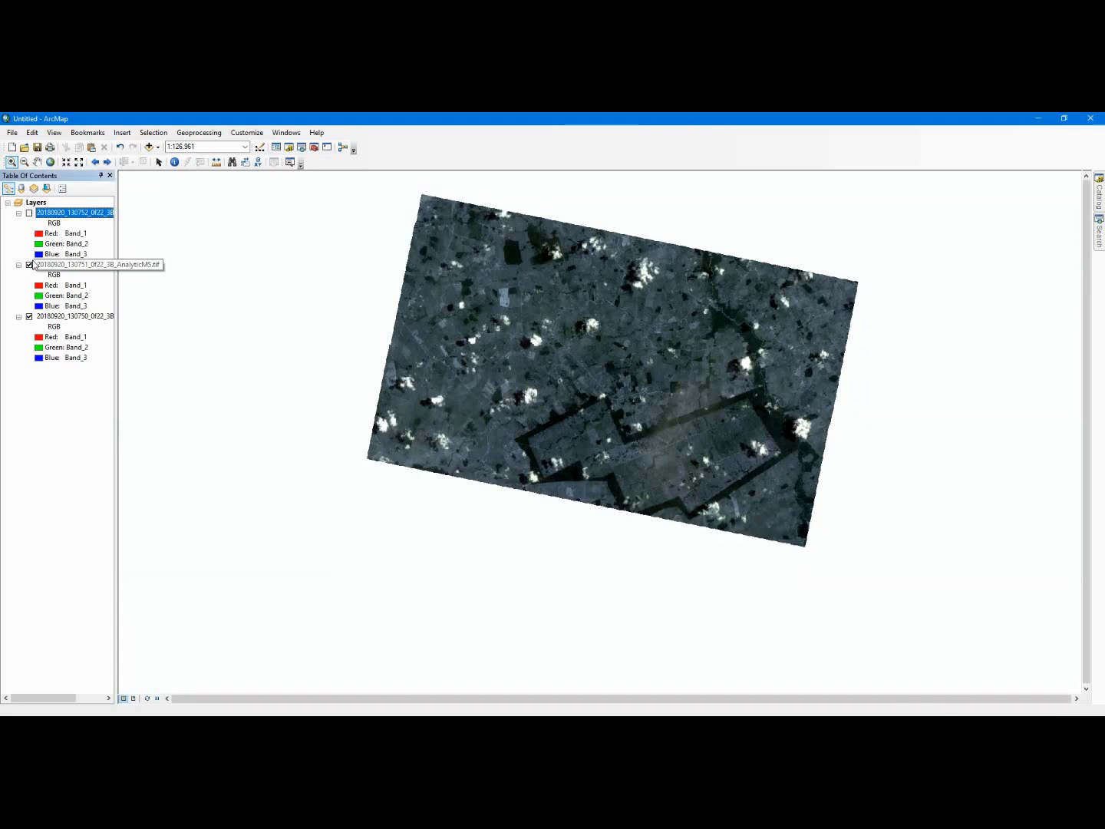
pyautogui.click(29, 266)
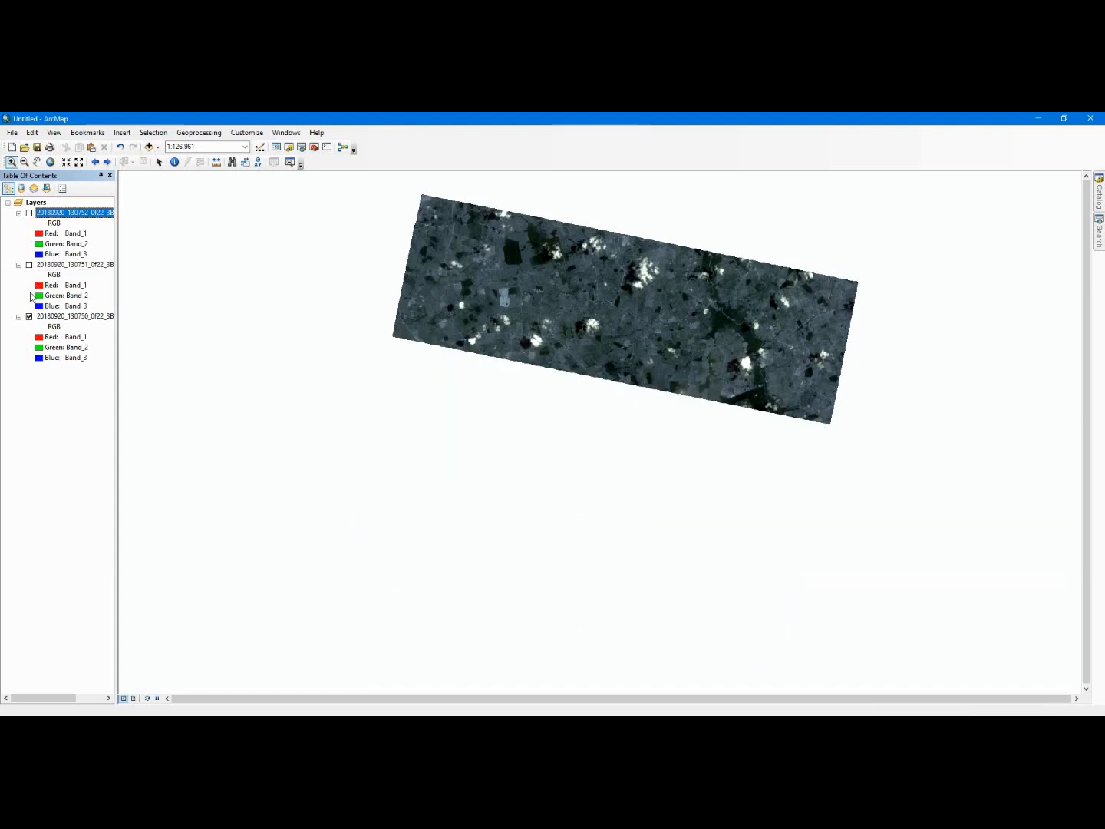
pyautogui.click(29, 317)
pyautogui.click(28, 316)
pyautogui.click(29, 266)
pyautogui.click(29, 213)
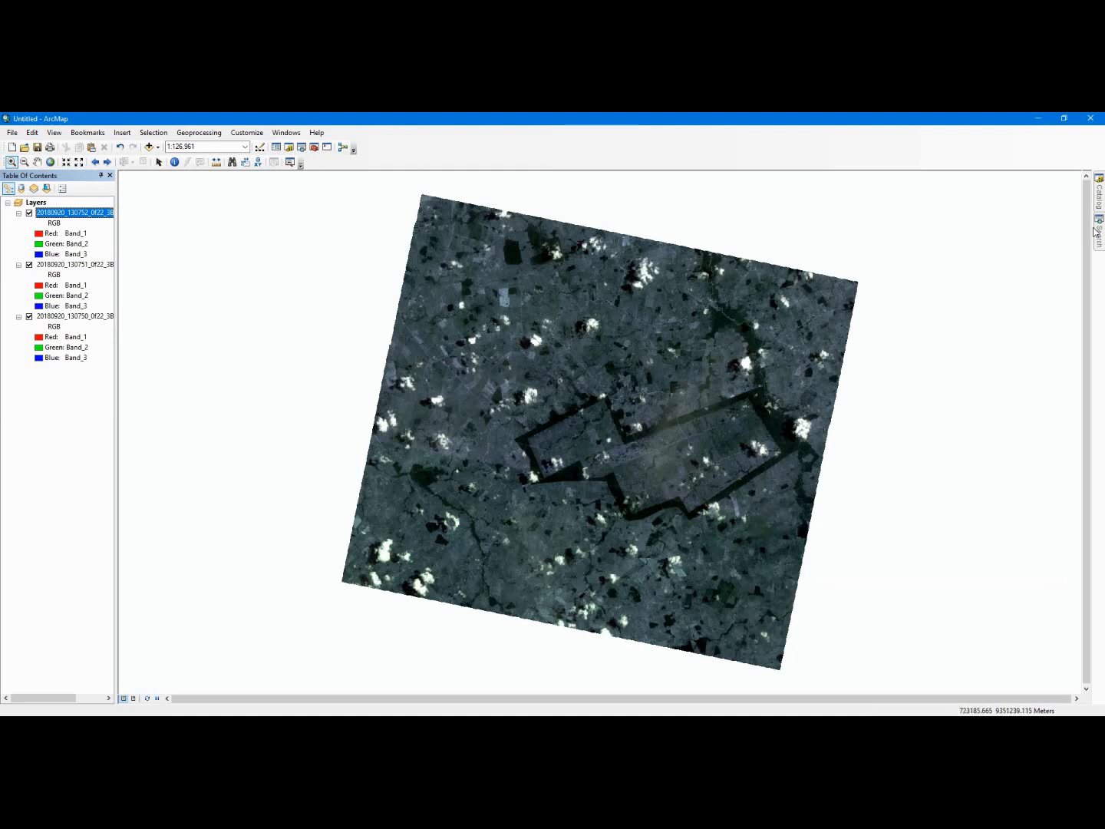
# Search for "mosaic to new raster" and open the description of the Mosaic To New Raster tool
pyautogui.moveTo(1099, 234)
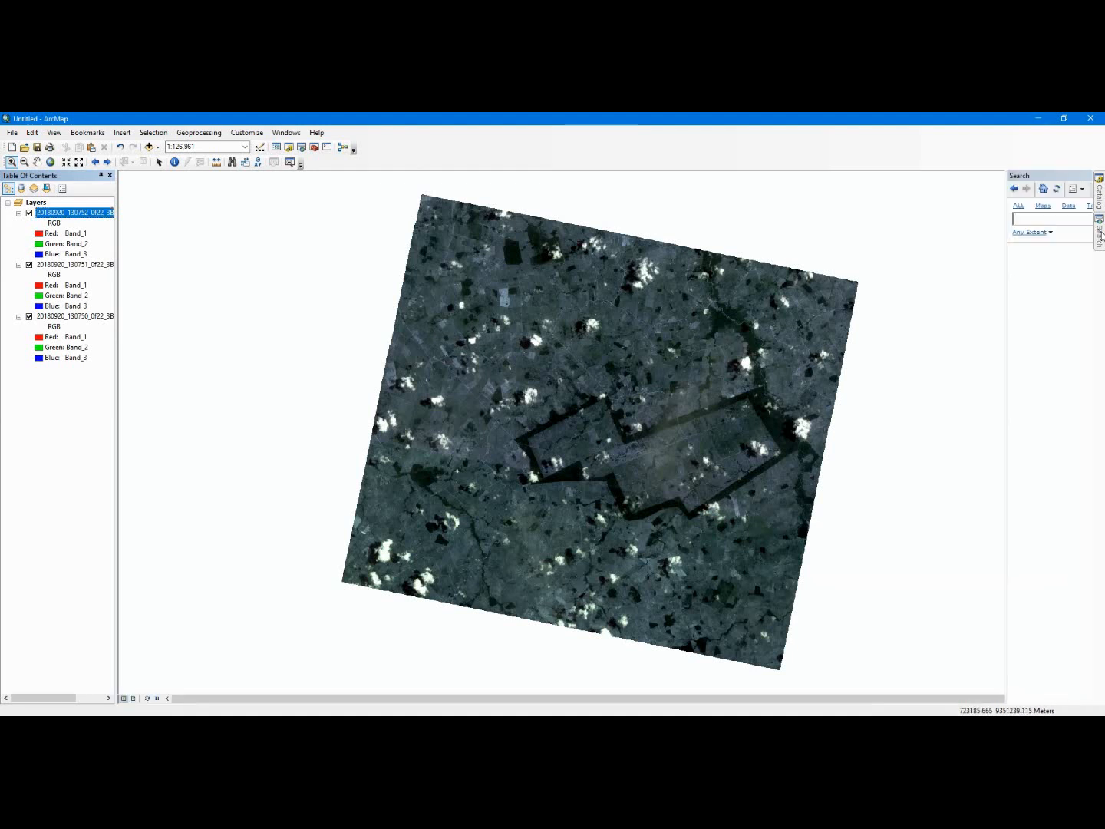
pyautogui.click(977, 217)
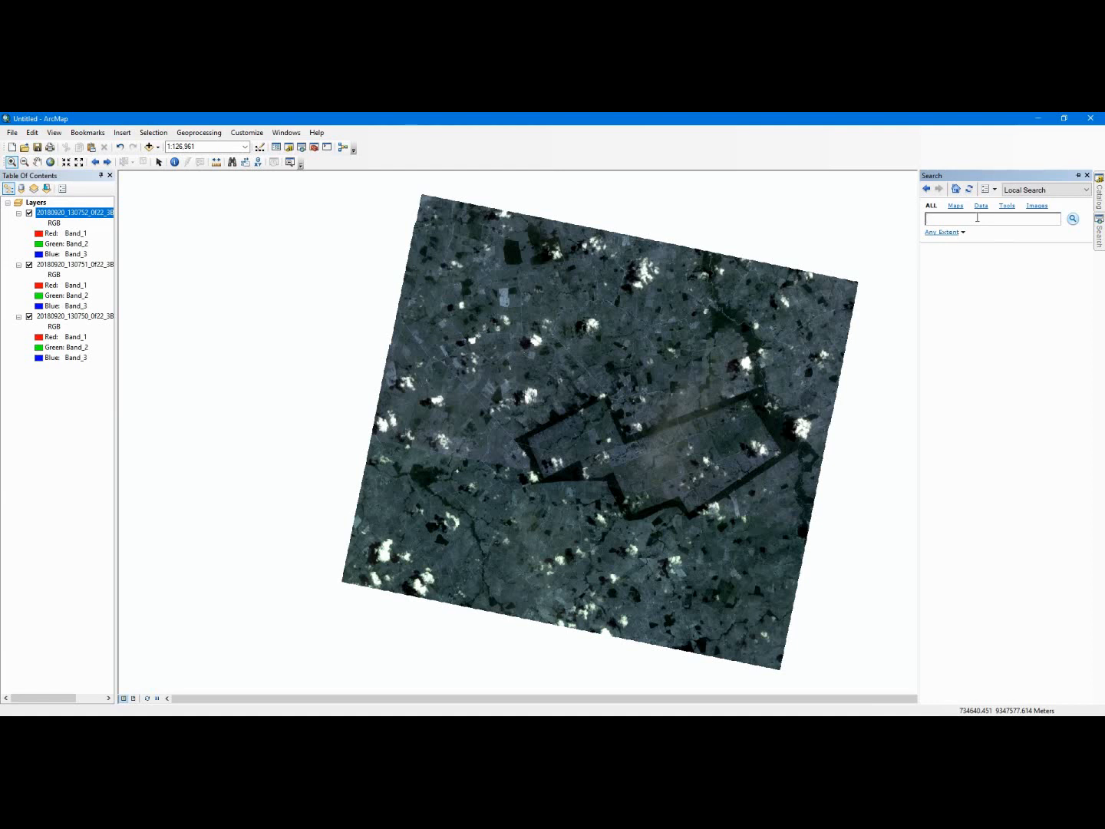
pyautogui.write('mosaic to new raster')
pyautogui.press('Return')
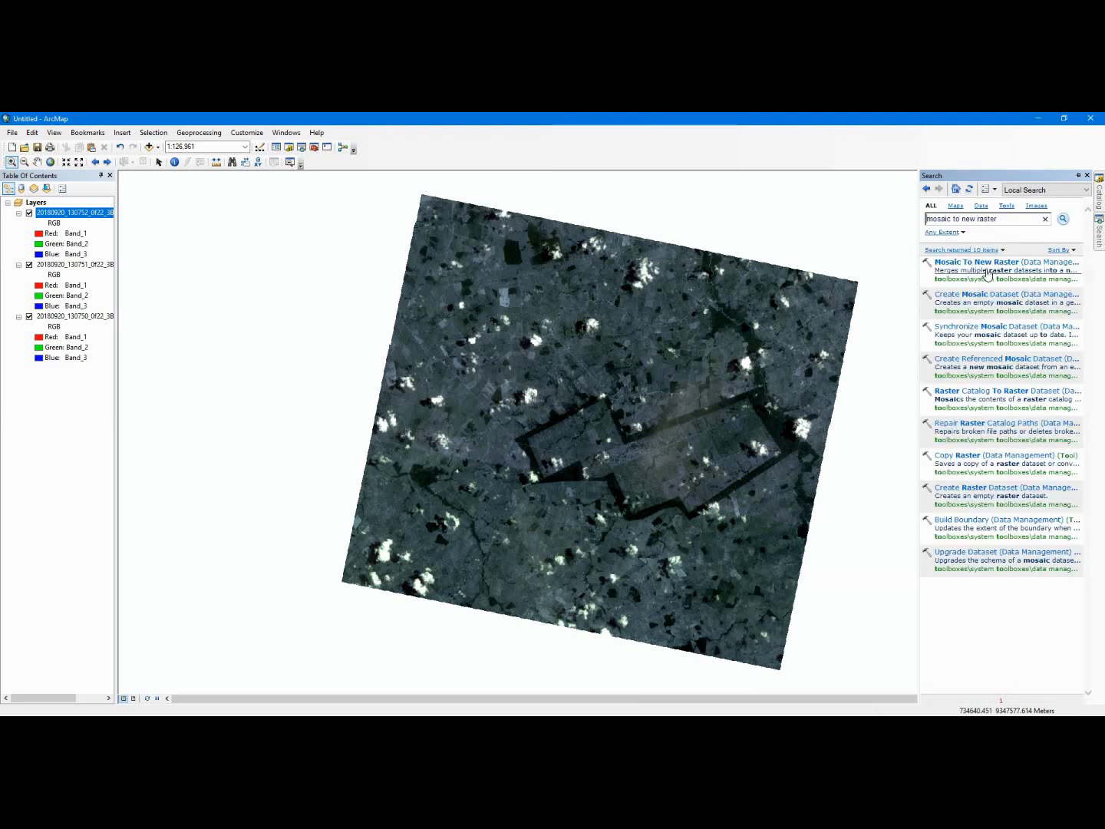
pyautogui.click(985, 268)
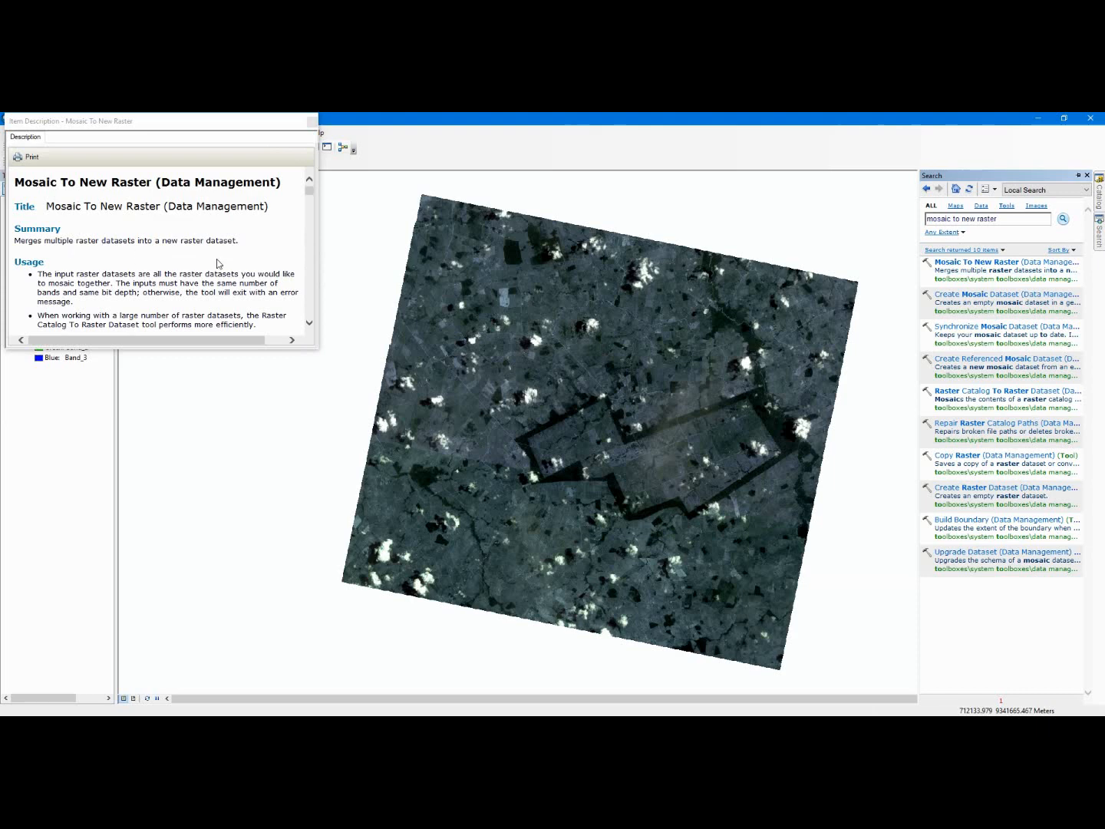
# Read the Mosaic To New Raster description, examining its usage notes, syntax parameters and supported output formats
pyautogui.moveTo(307, 331); pyautogui.dragTo(310, 322)
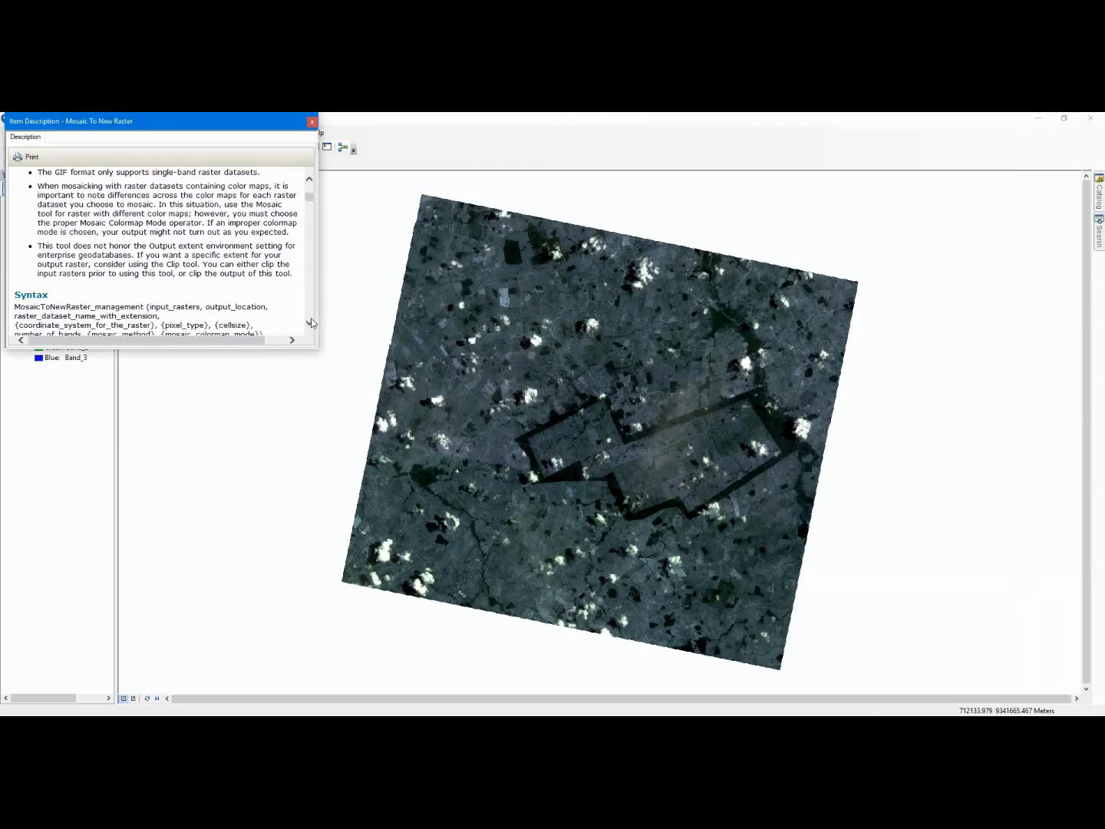
pyautogui.scroll(3, 224, 253)
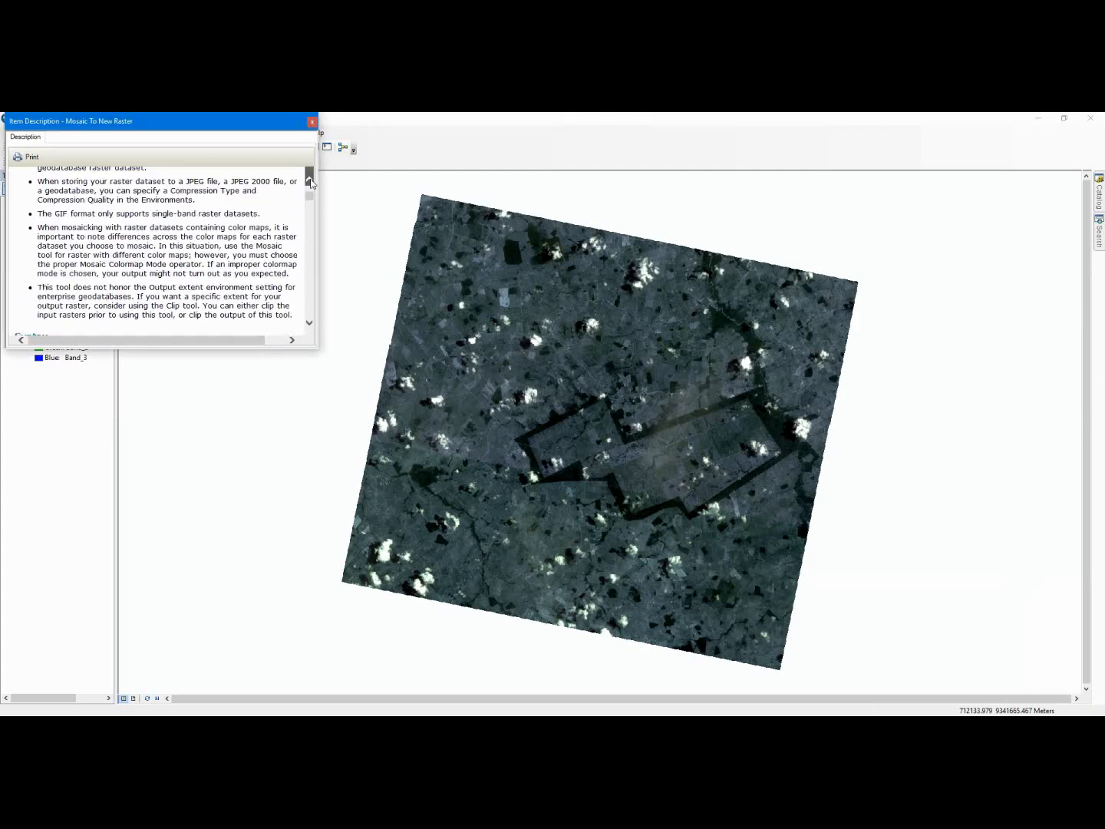
pyautogui.moveTo(259, 236); pyautogui.dragTo(33, 244)
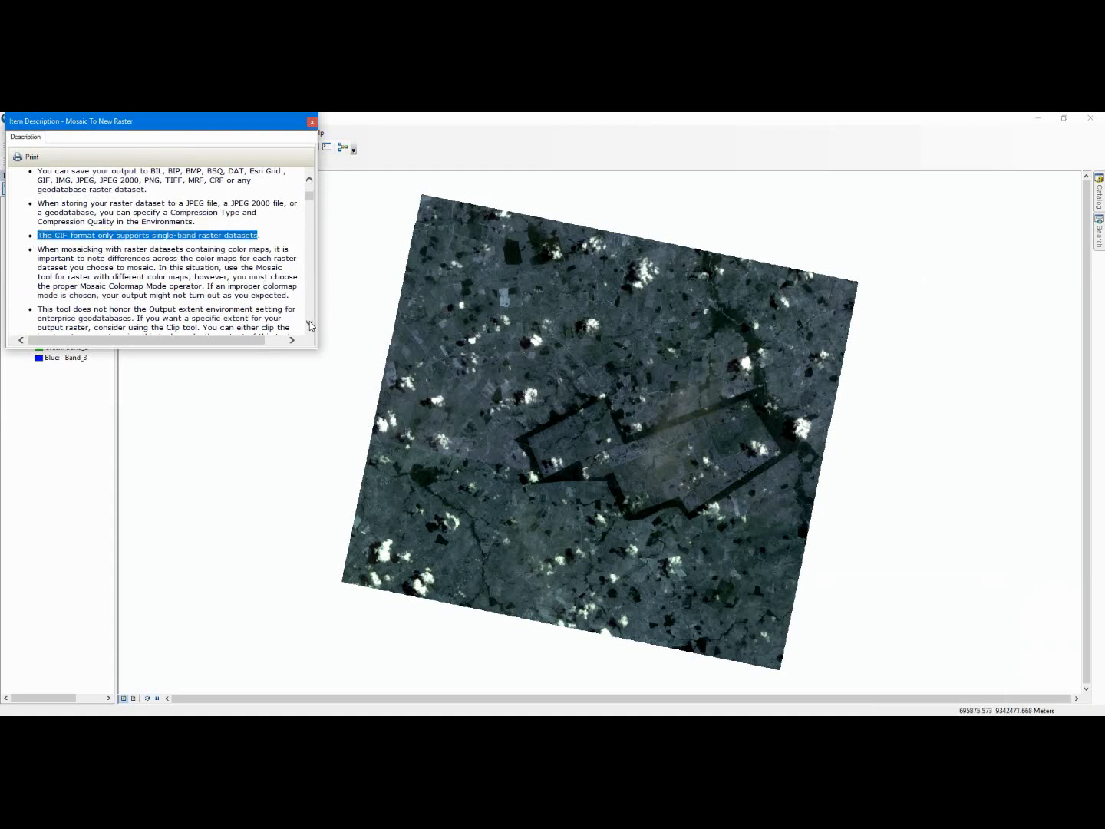
pyautogui.scroll(-5, 308, 321)
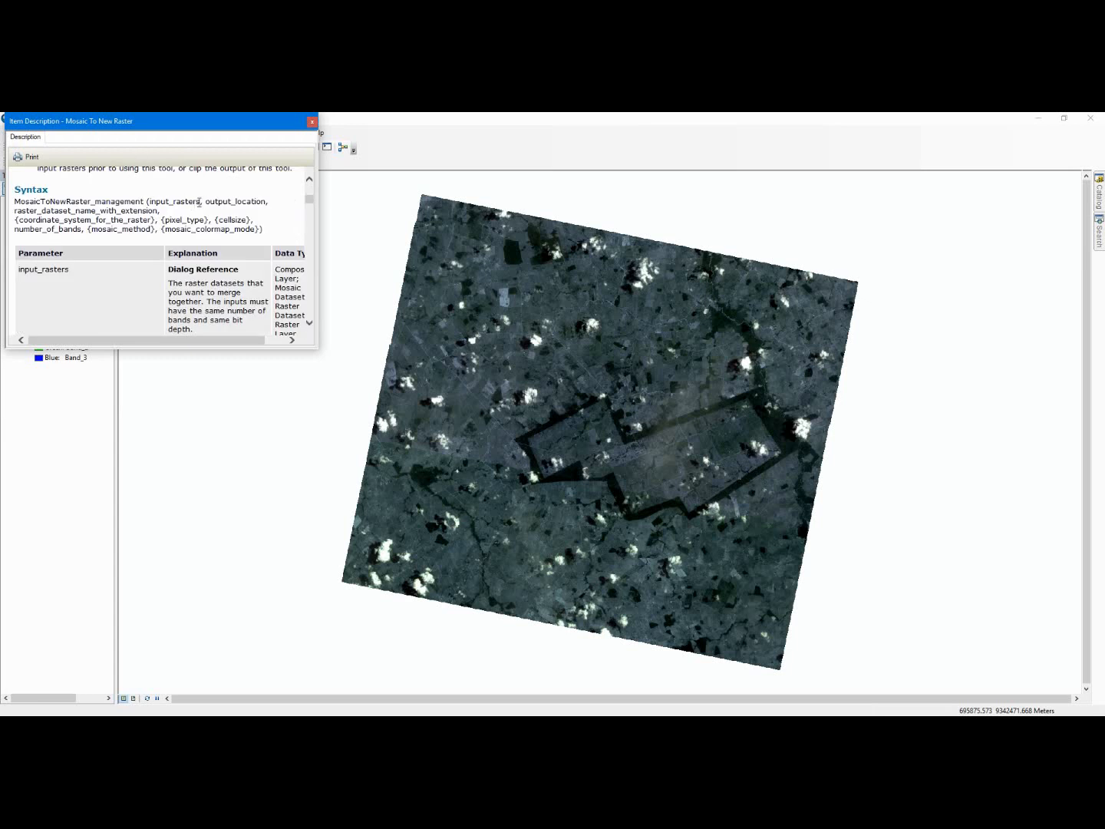
pyautogui.doubleClick(197, 202)
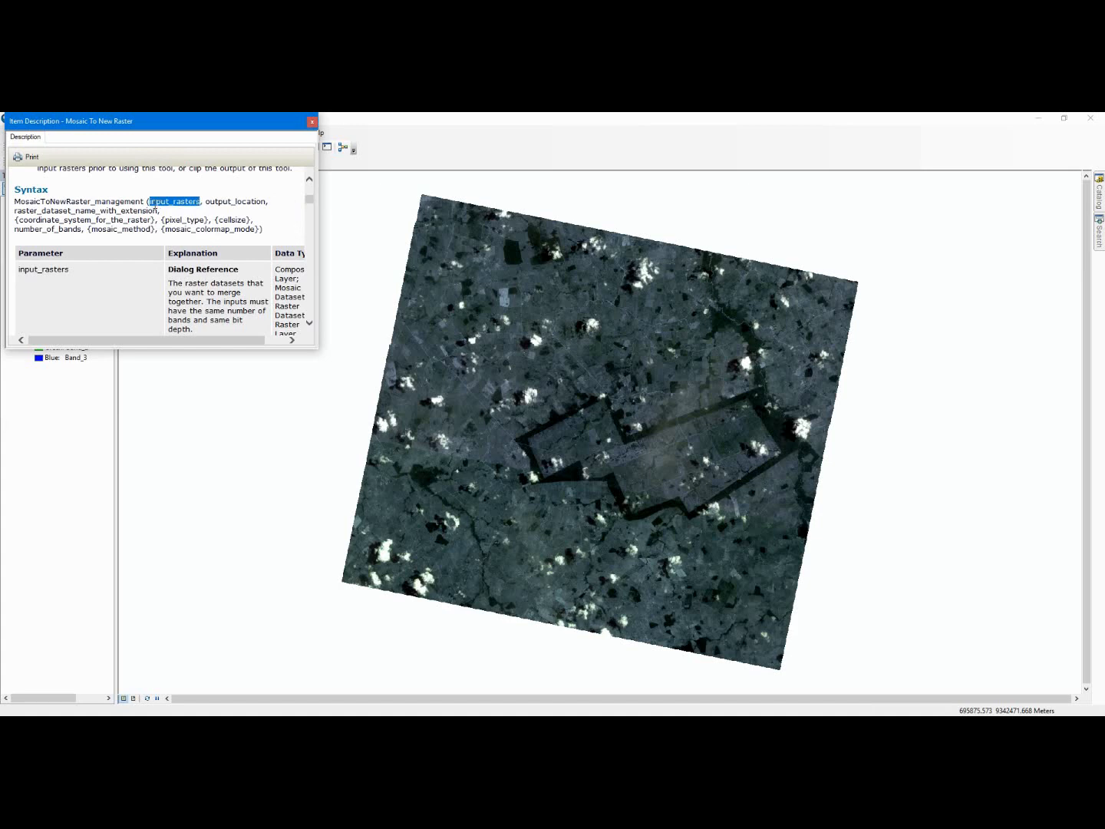
pyautogui.doubleClick(206, 202)
pyautogui.moveTo(15, 210); pyautogui.dragTo(159, 212)
pyautogui.scroll(5, 140, 216)
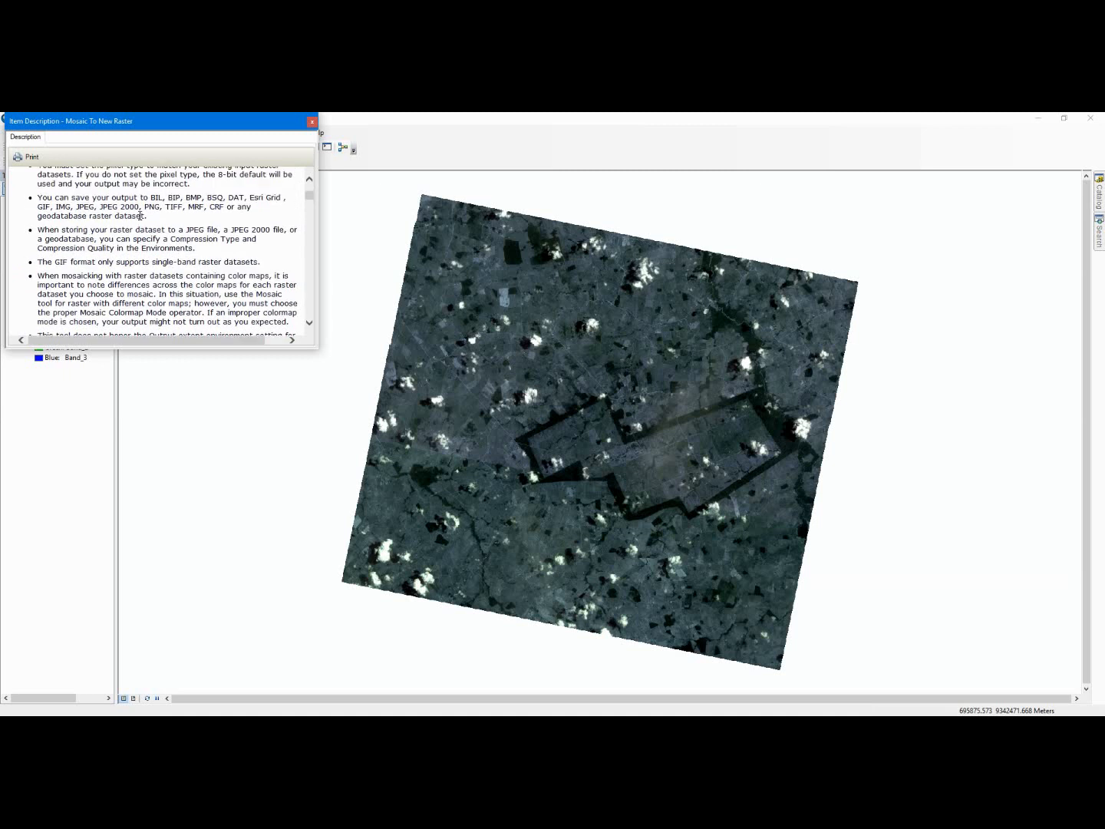
pyautogui.tripleClick(170, 201)
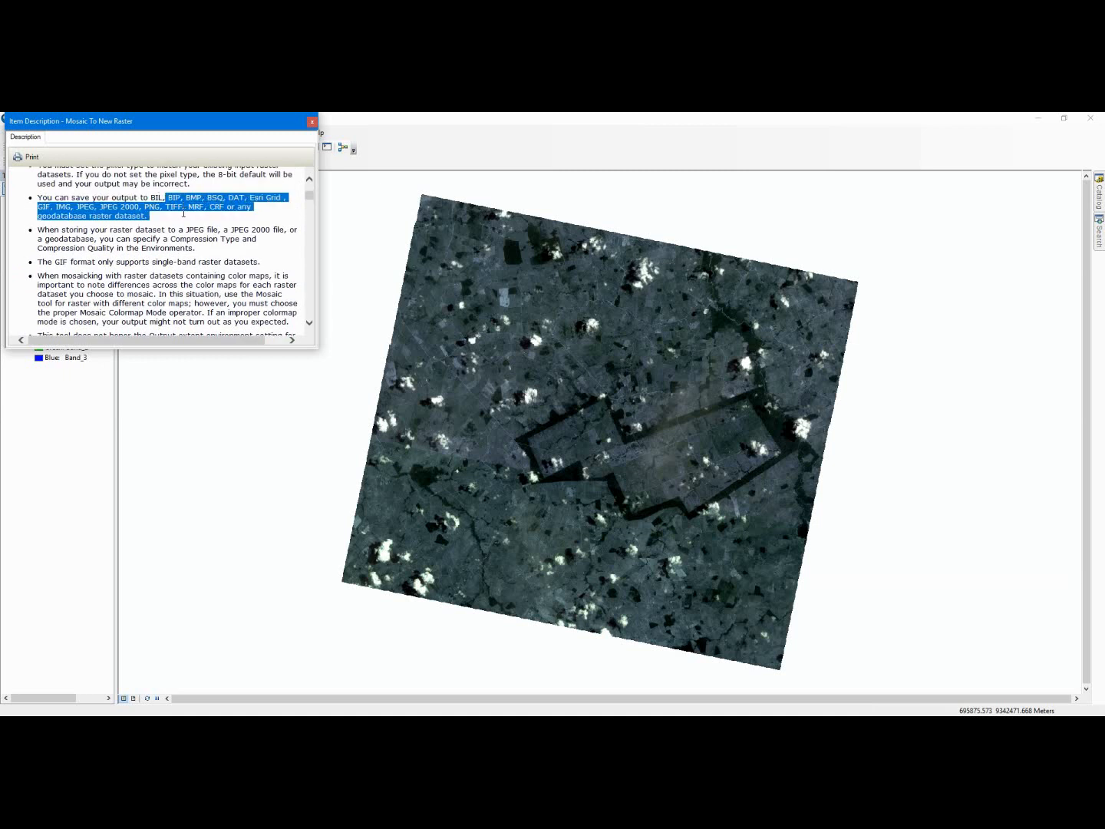
pyautogui.click(185, 227)
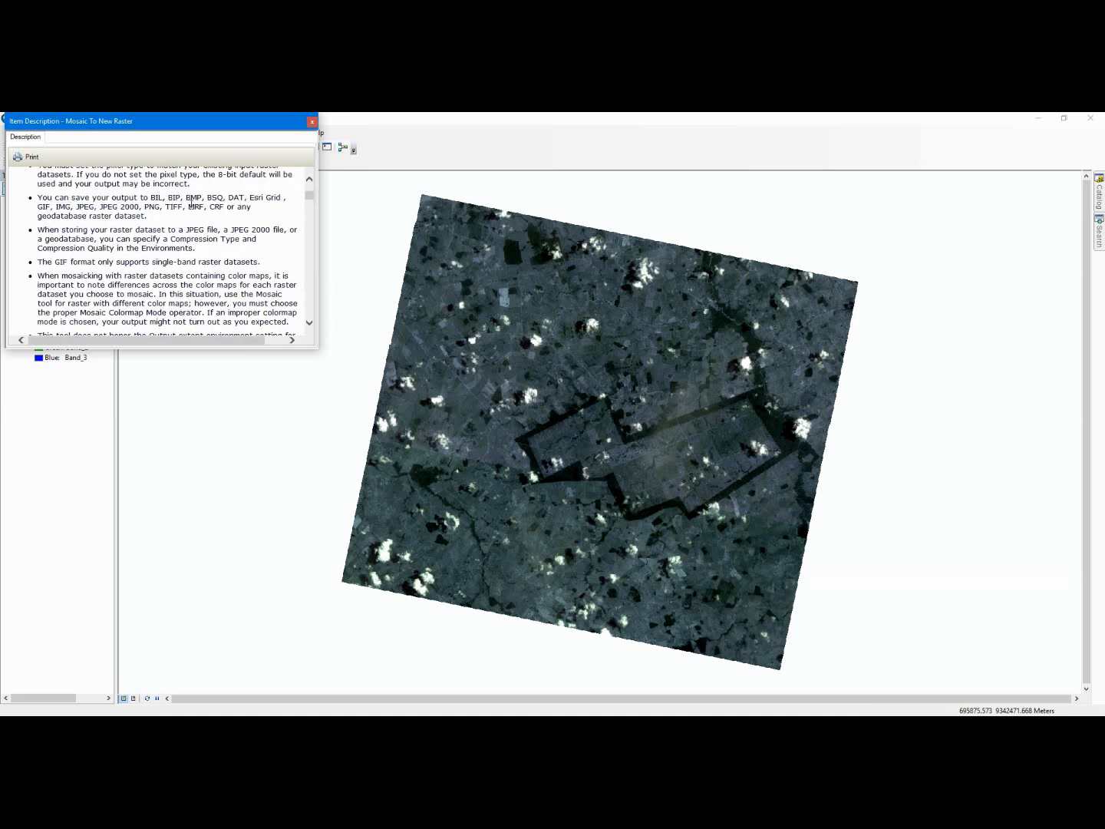
# Examine the usage note on output file formats and the required and optional parameters in the MosaicToNewRaster syntax line
pyautogui.doubleClick(65, 207)
pyautogui.click(272, 192)
pyautogui.scroll(-4, 185, 262)
pyautogui.scroll(-5, 185, 262)
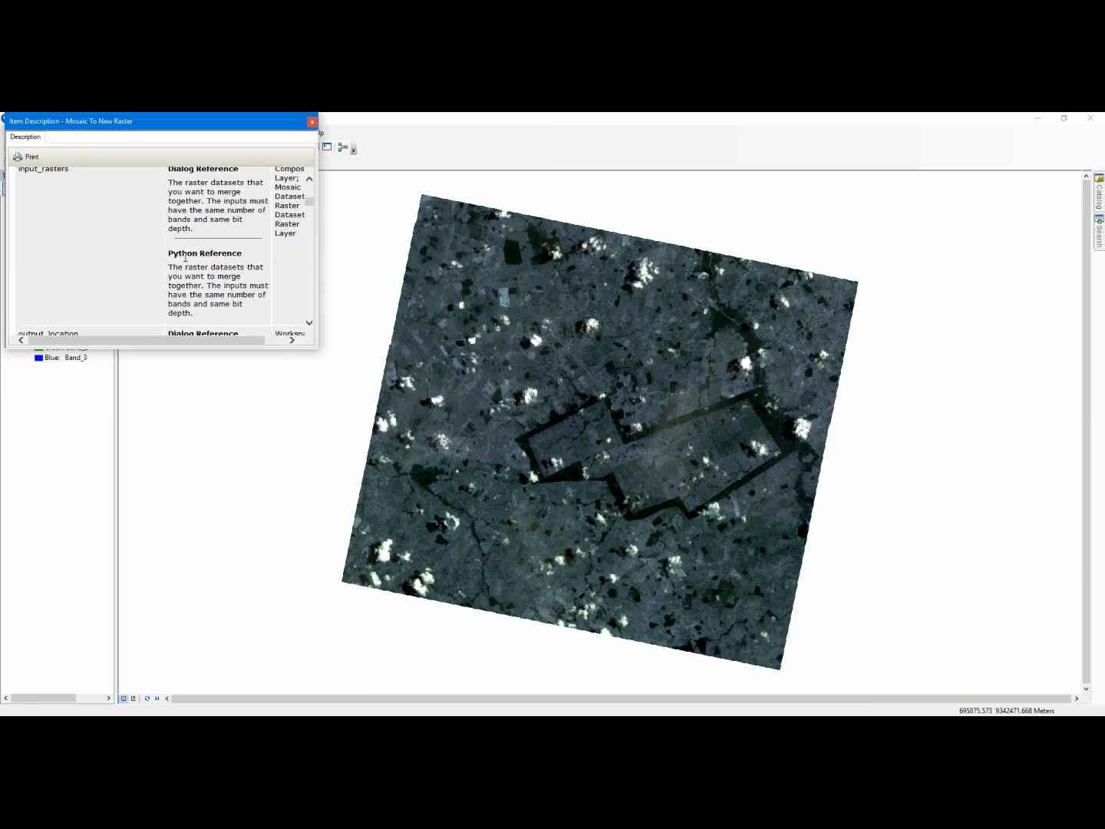
pyautogui.scroll(2, 185, 258)
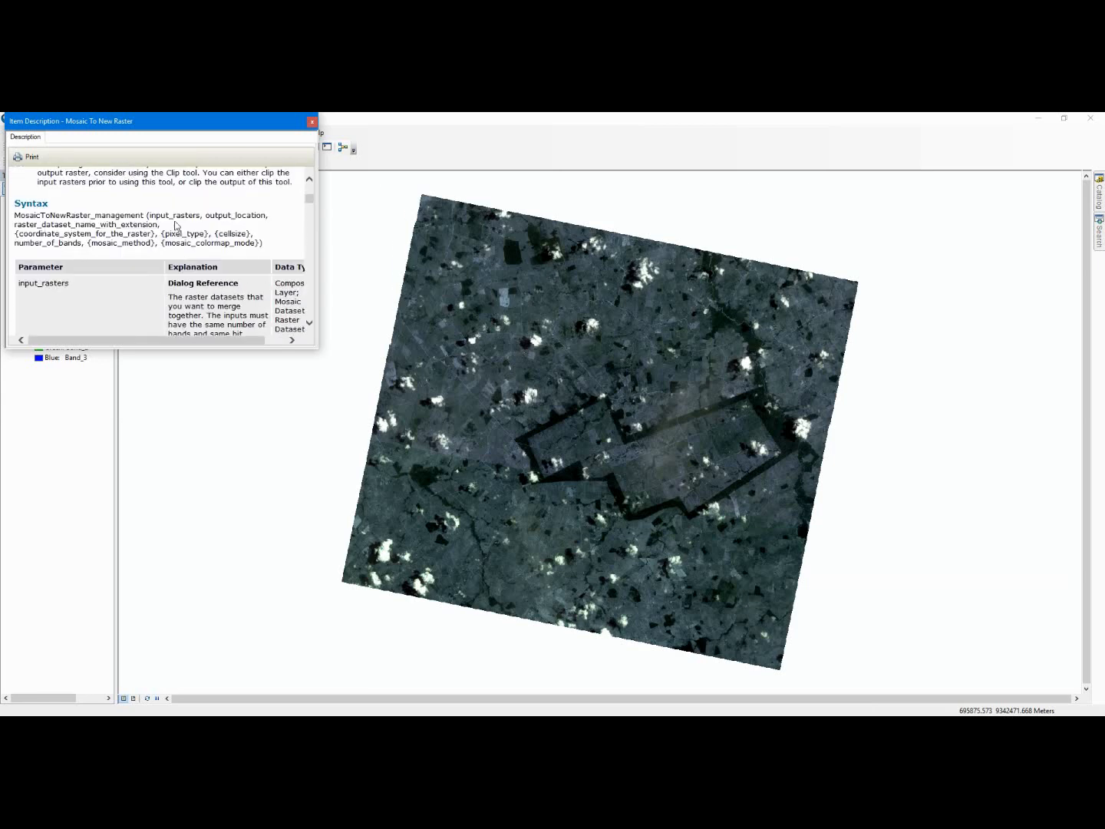
pyautogui.moveTo(109, 233); pyautogui.dragTo(59, 234)
pyautogui.moveTo(187, 234); pyautogui.dragTo(239, 234)
pyautogui.moveTo(59, 243); pyautogui.dragTo(84, 244)
pyautogui.doubleClick(145, 243)
# Read the parameter explanations from input_rasters through pixel_type and number_of_bands to the mosaic_method options for overlapping areas
pyautogui.scroll(-10, 172, 294)
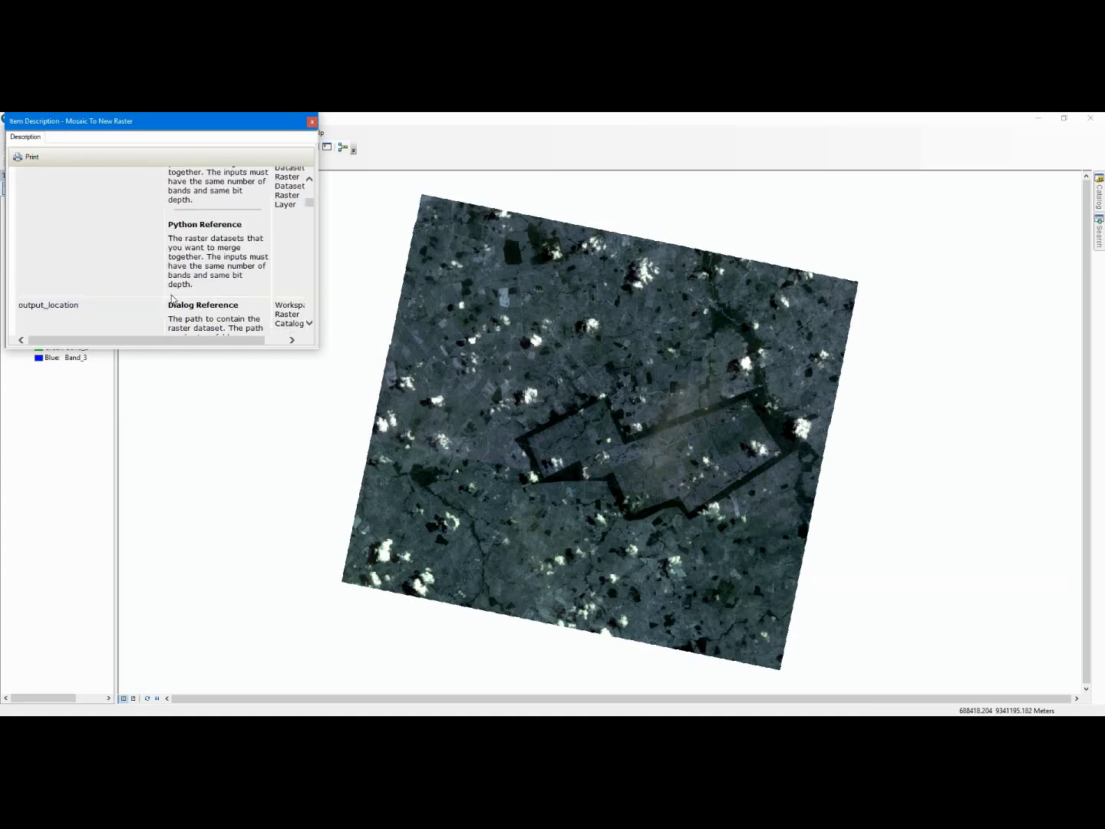
pyautogui.scroll(-12, 172, 294)
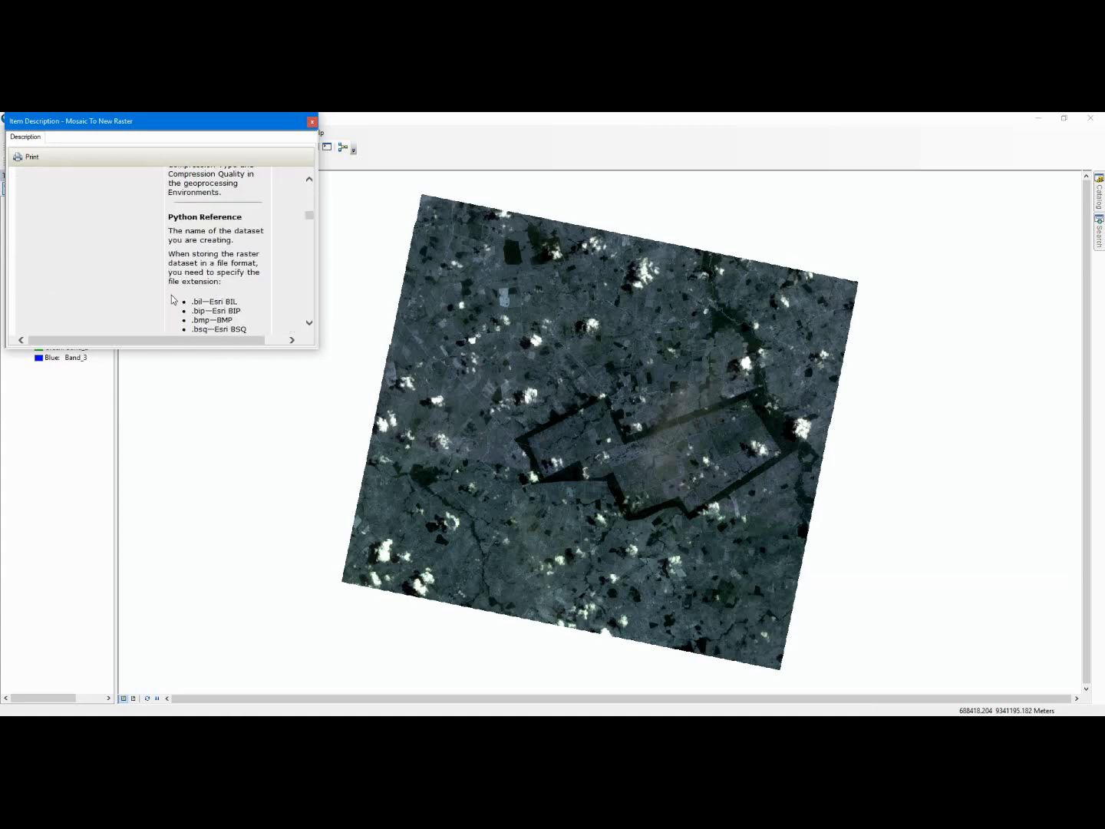
pyautogui.scroll(-10, 172, 297)
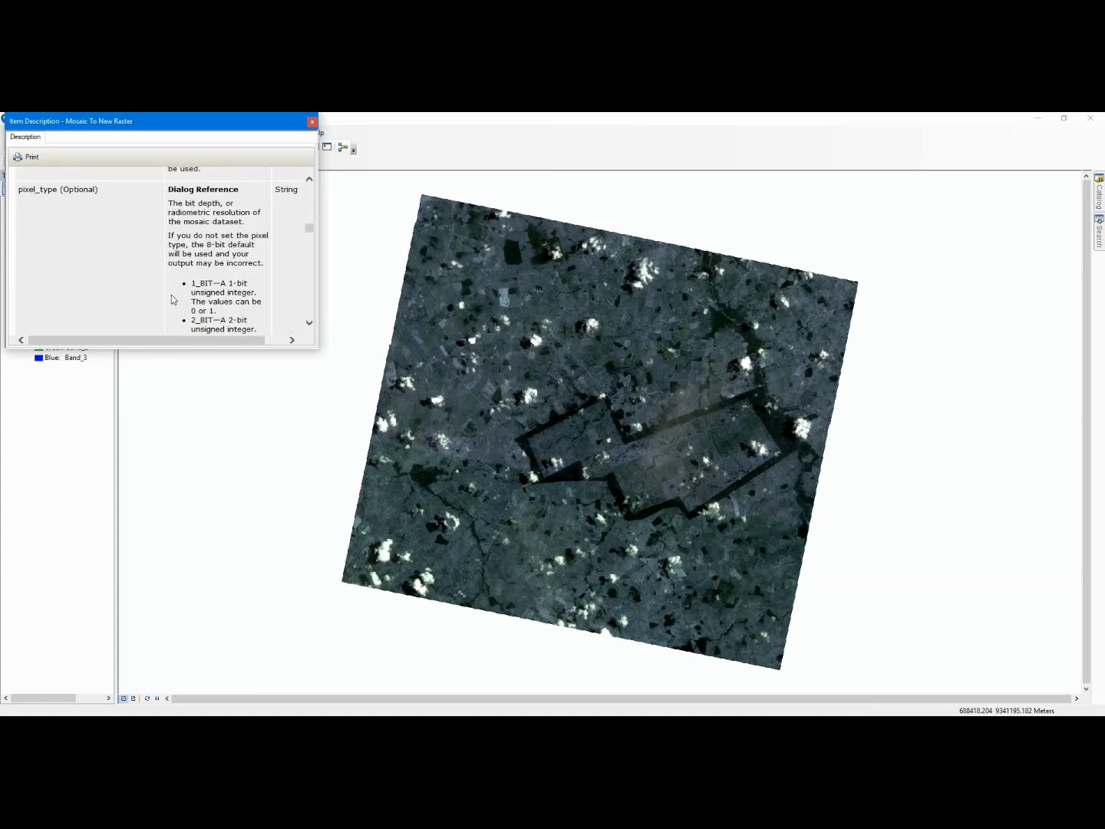
pyautogui.scroll(-12, 172, 295)
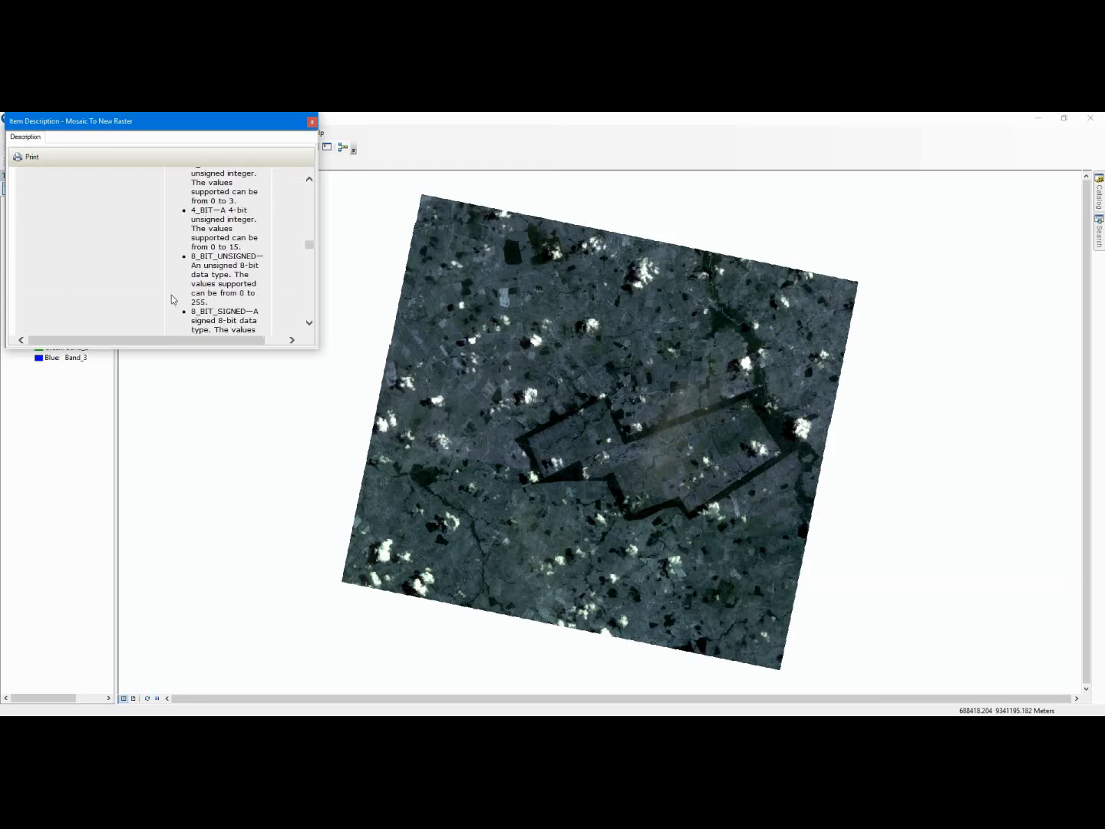
pyautogui.scroll(-12, 172, 295)
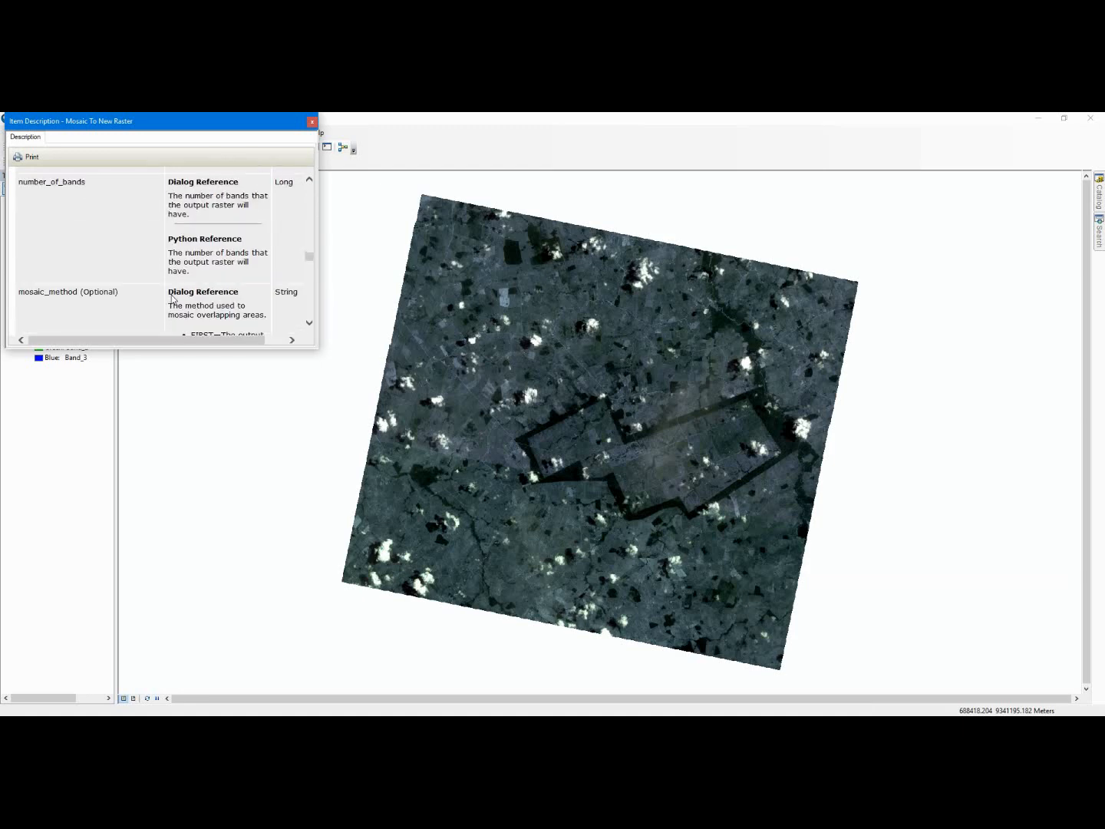
pyautogui.scroll(5, 171, 298)
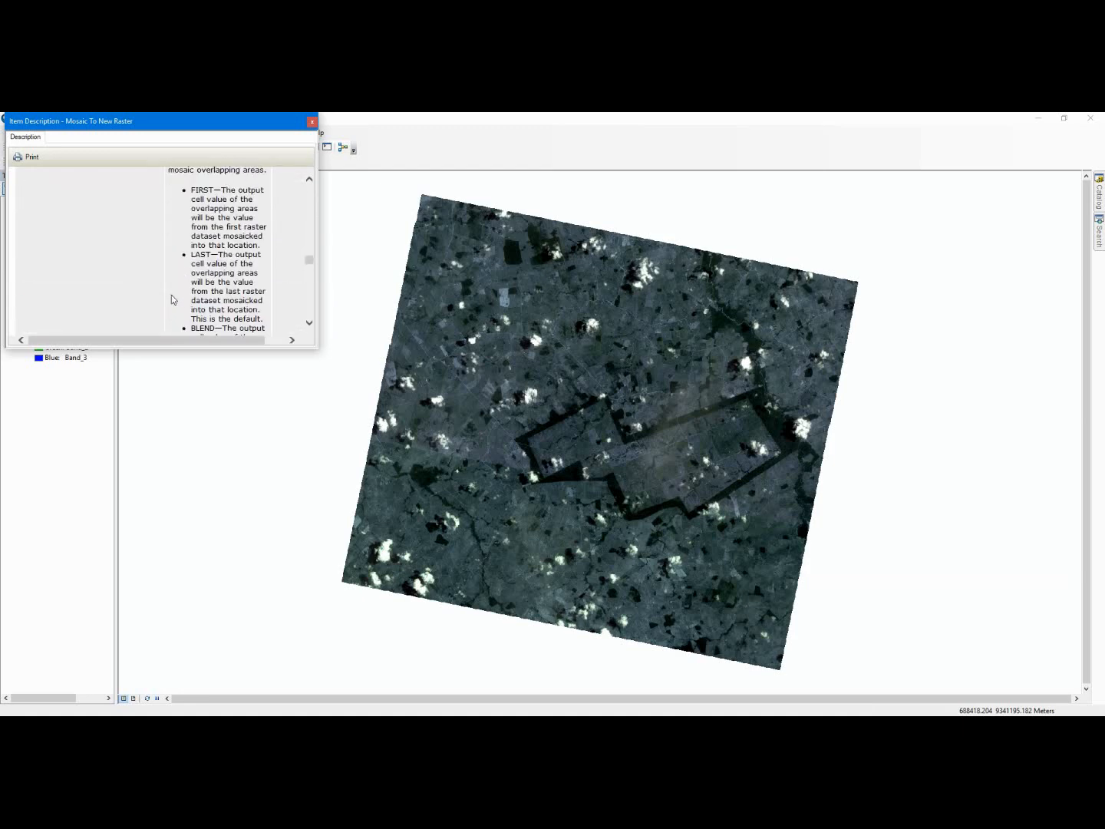
pyautogui.scroll(-2, 171, 298)
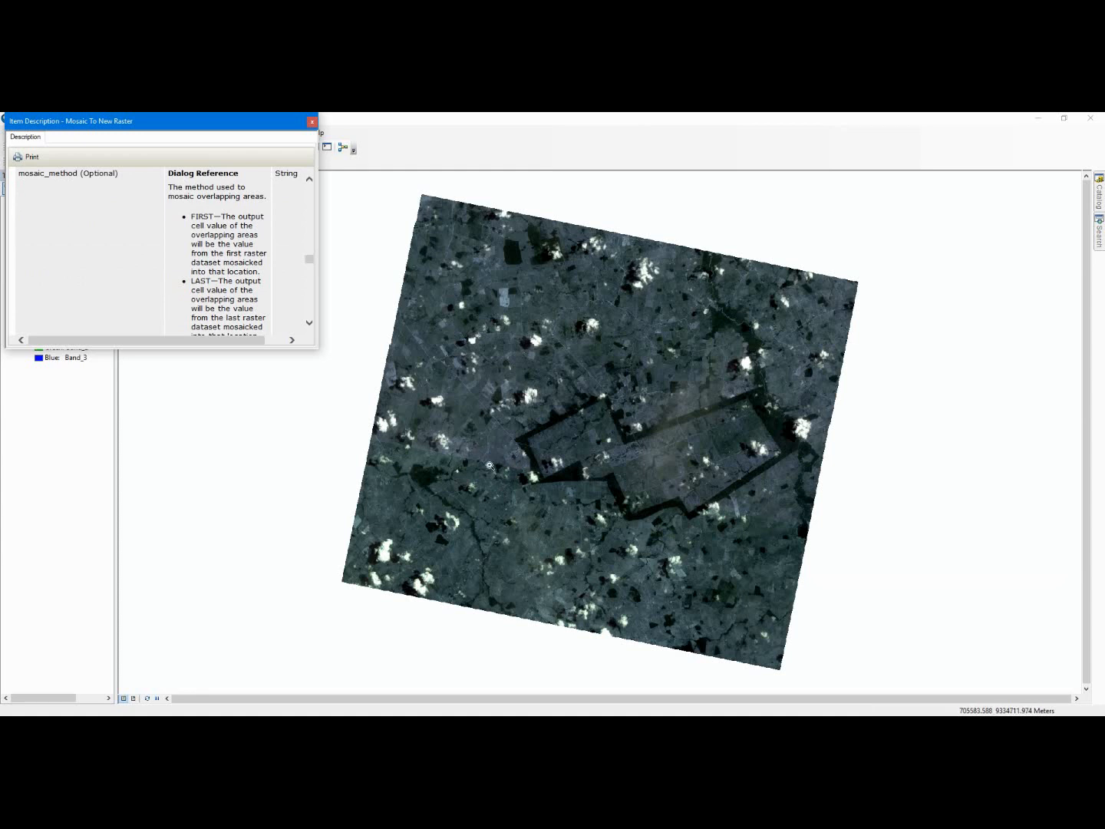
pyautogui.scroll(-5, 311, 303)
pyautogui.scroll(-8, 311, 303)
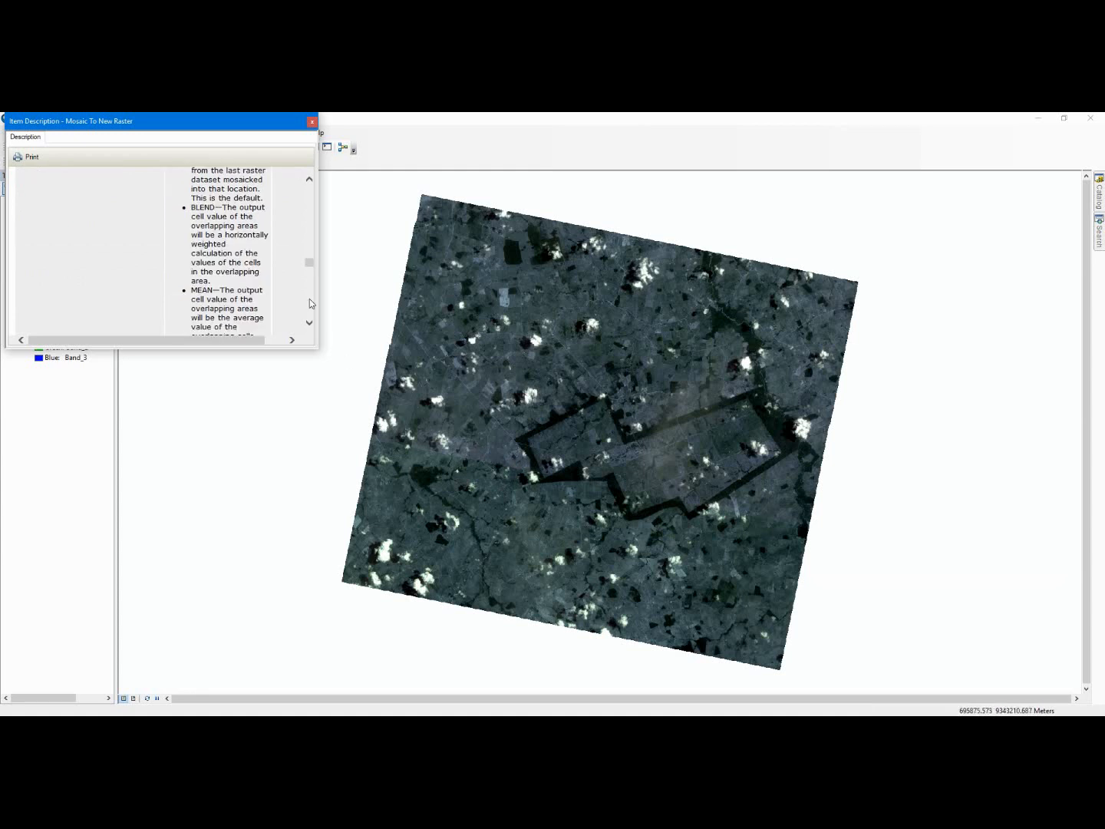
pyautogui.scroll(8, 311, 303)
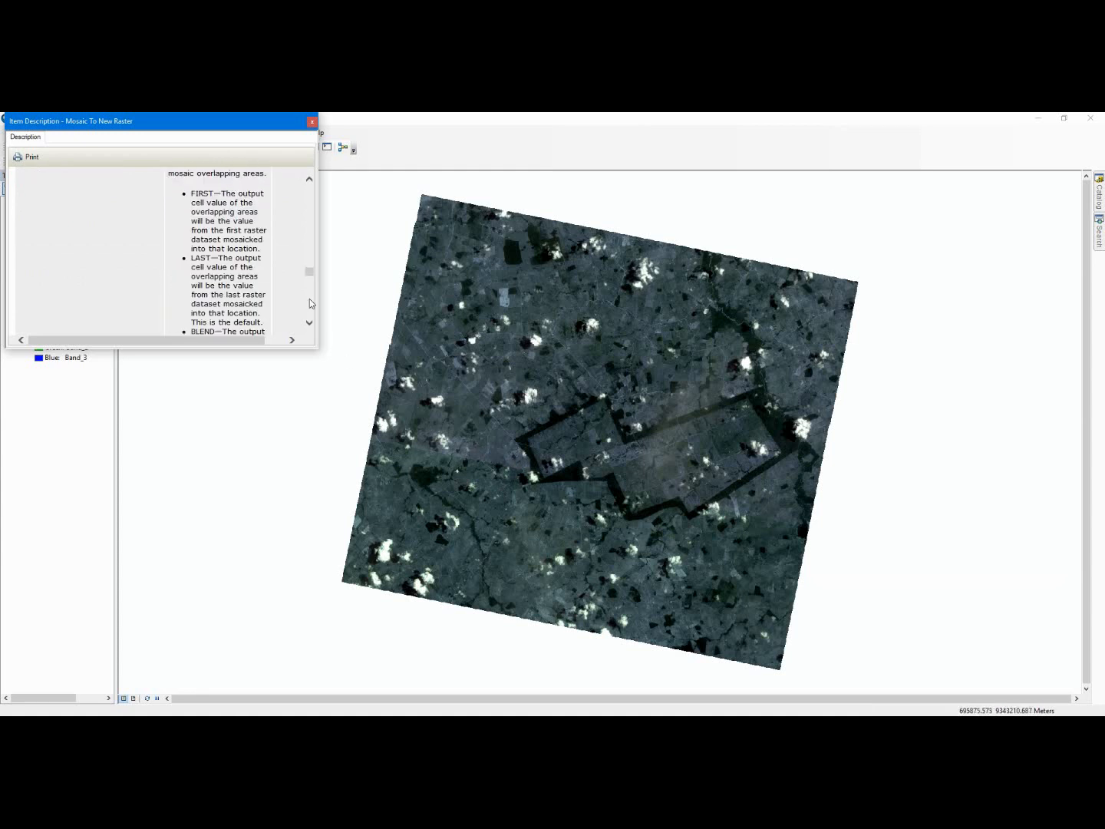
pyautogui.scroll(-3, 310, 303)
pyautogui.scroll(4, 307, 243)
pyautogui.scroll(-10, 307, 238)
# Read the mosaic_colormap_mode explanation, examining when it applies and its FIRST, LAST, MATCH and REJECT options, and skim to the script examples
pyautogui.moveTo(308, 268); pyautogui.dragTo(308, 287)
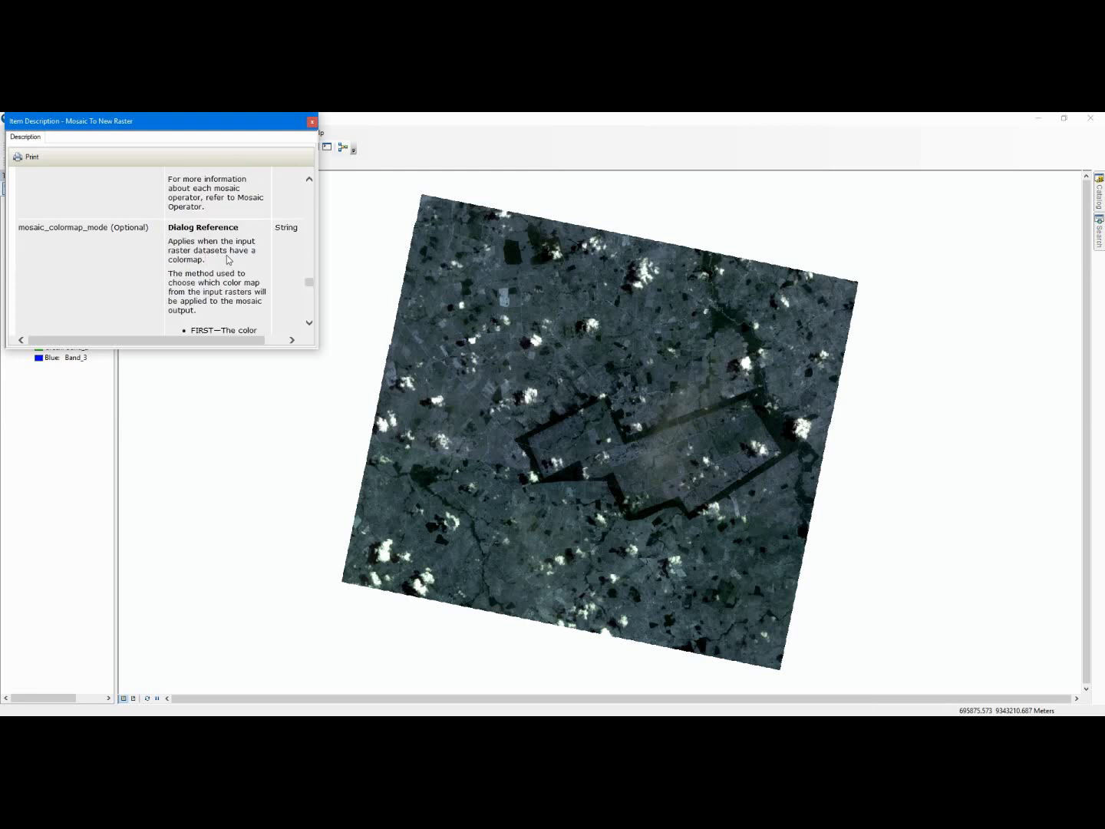
pyautogui.moveTo(199, 241); pyautogui.dragTo(230, 272)
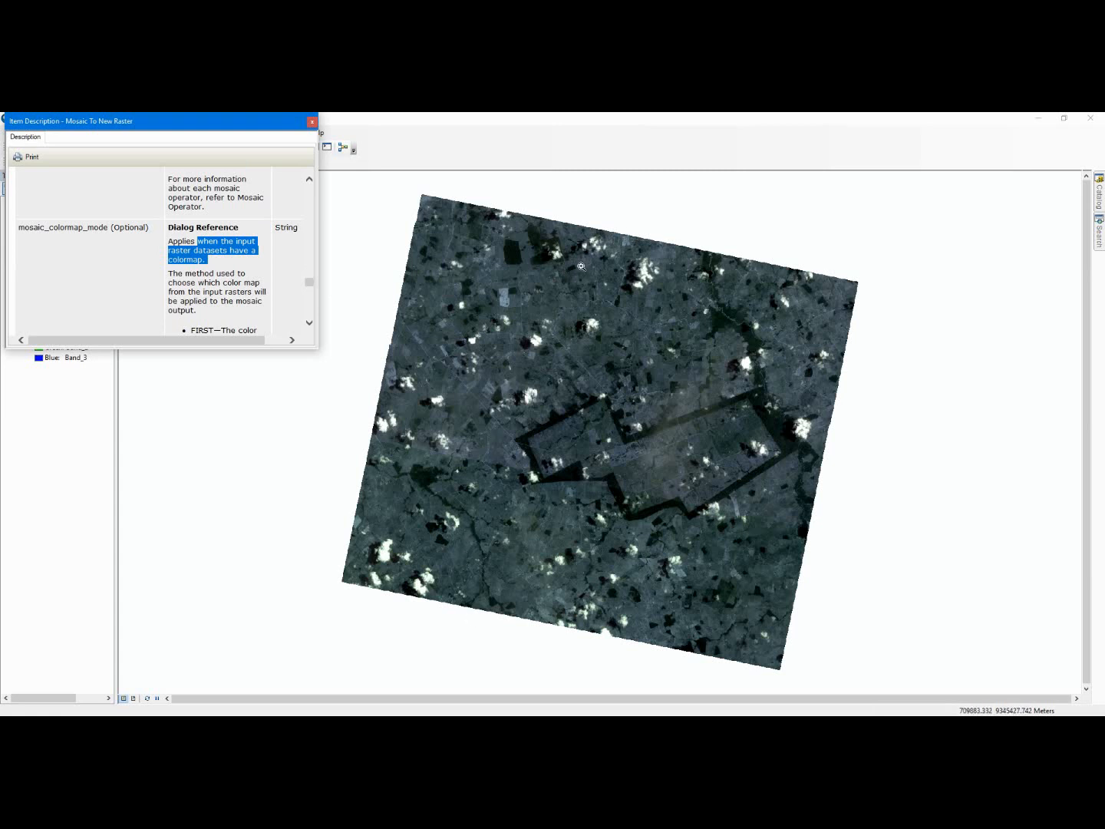
pyautogui.scroll(-5, 311, 323)
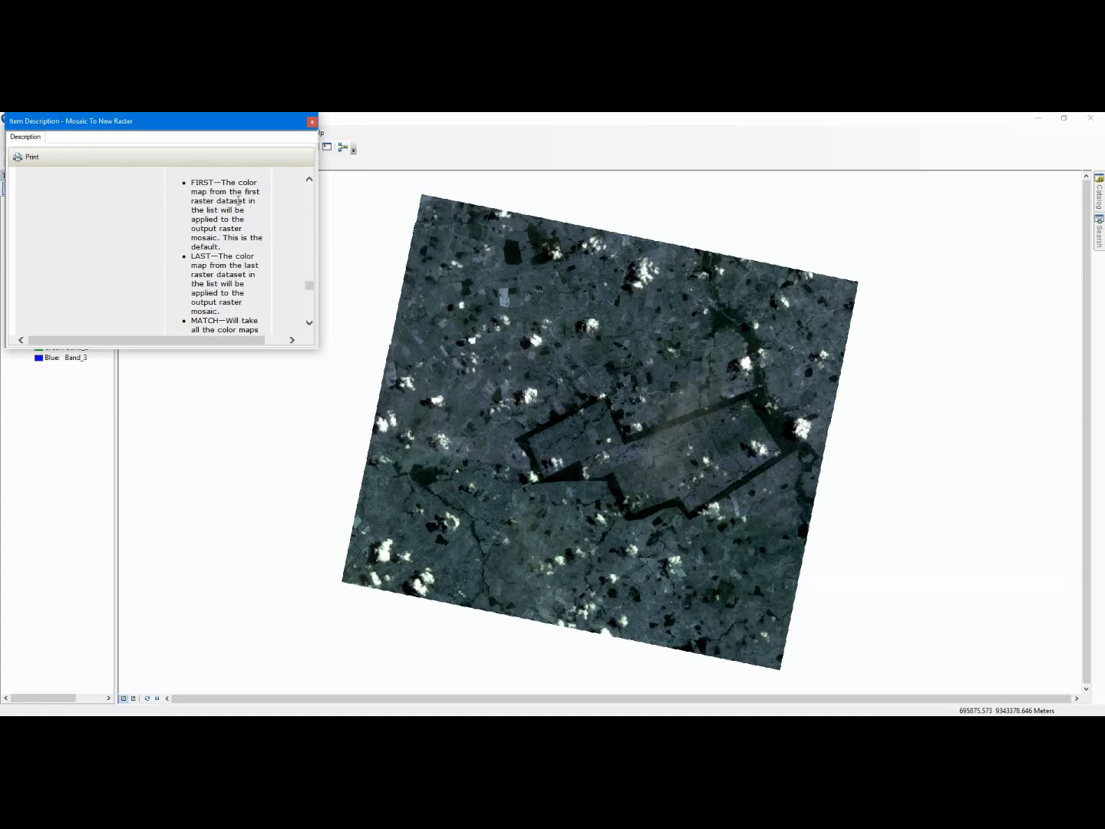
pyautogui.click(309, 323)
pyautogui.moveTo(308, 326); pyautogui.dragTo(308, 329)
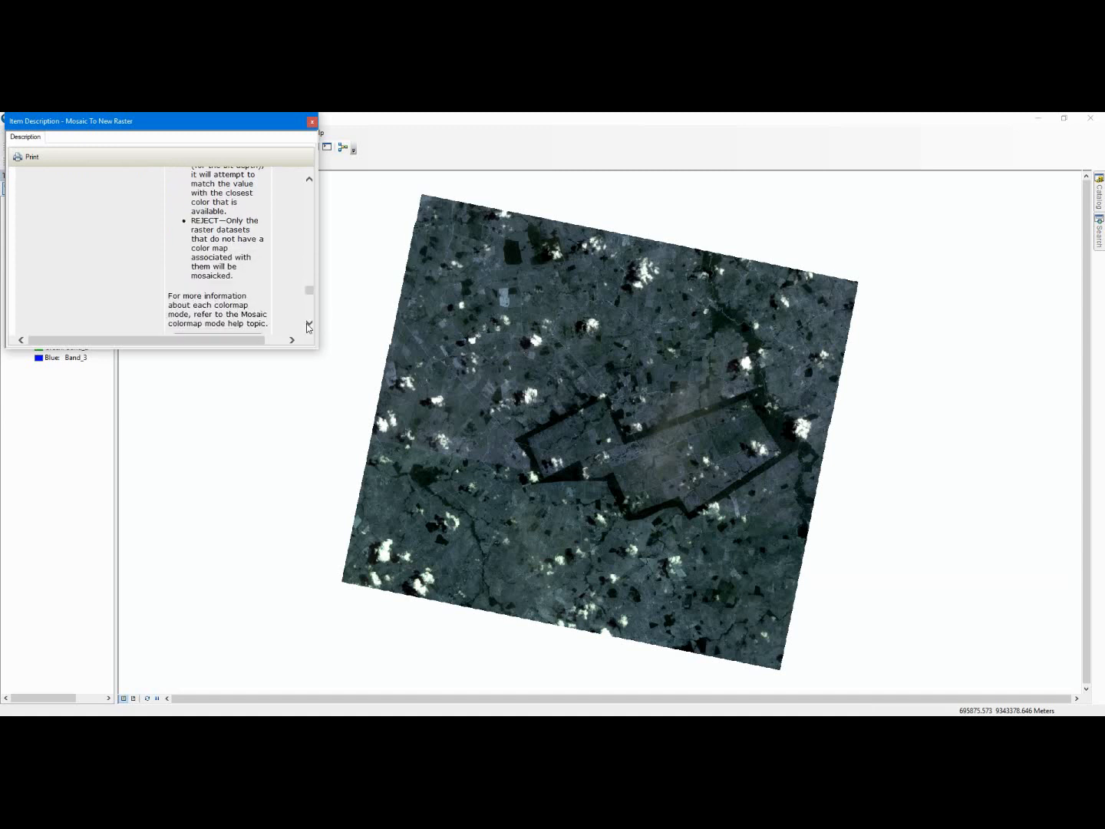
pyautogui.moveTo(205, 242); pyautogui.dragTo(230, 250)
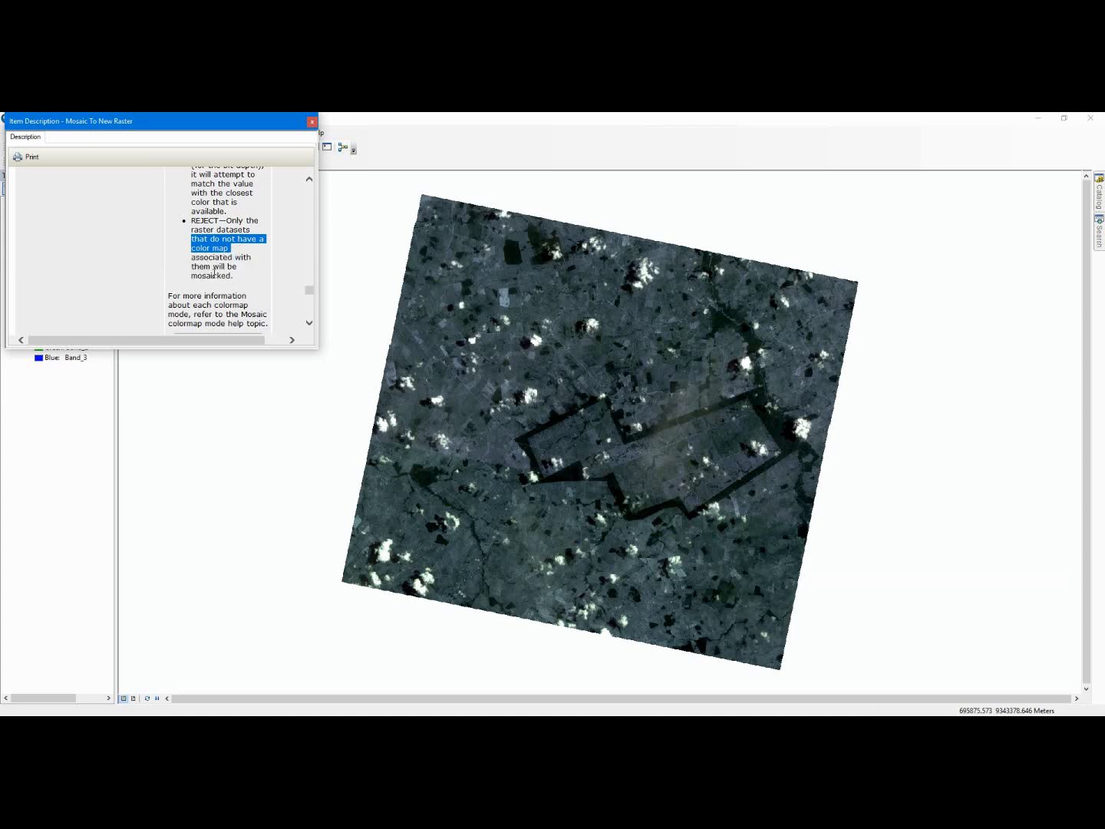
pyautogui.click(310, 260)
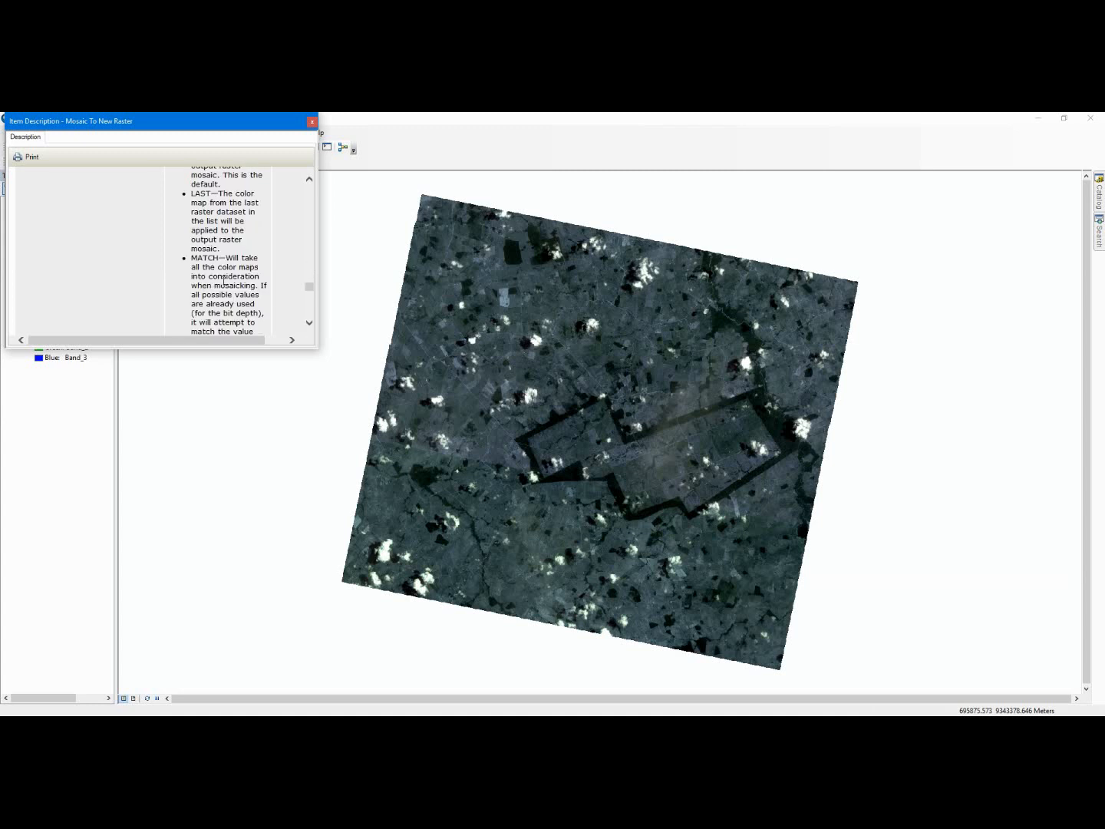
pyautogui.moveTo(237, 266); pyautogui.dragTo(263, 278)
pyautogui.moveTo(247, 176); pyautogui.dragTo(191, 175)
pyautogui.click(308, 306)
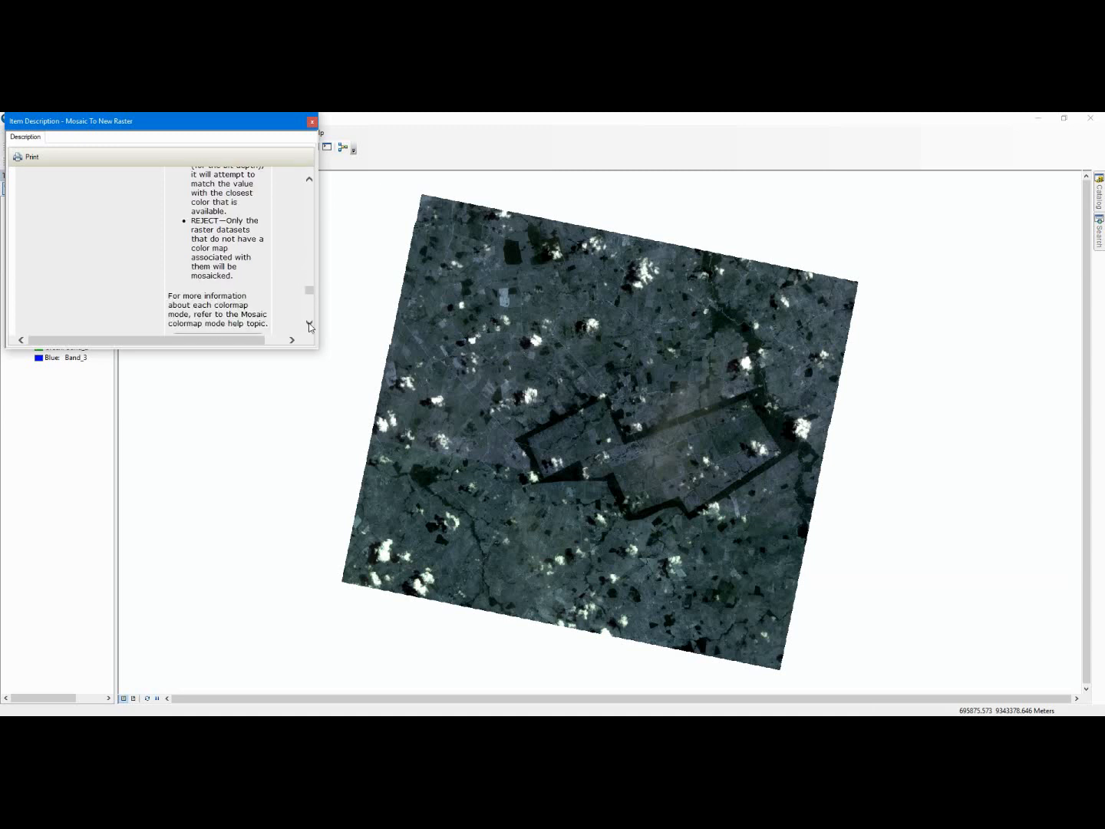
pyautogui.click(310, 324)
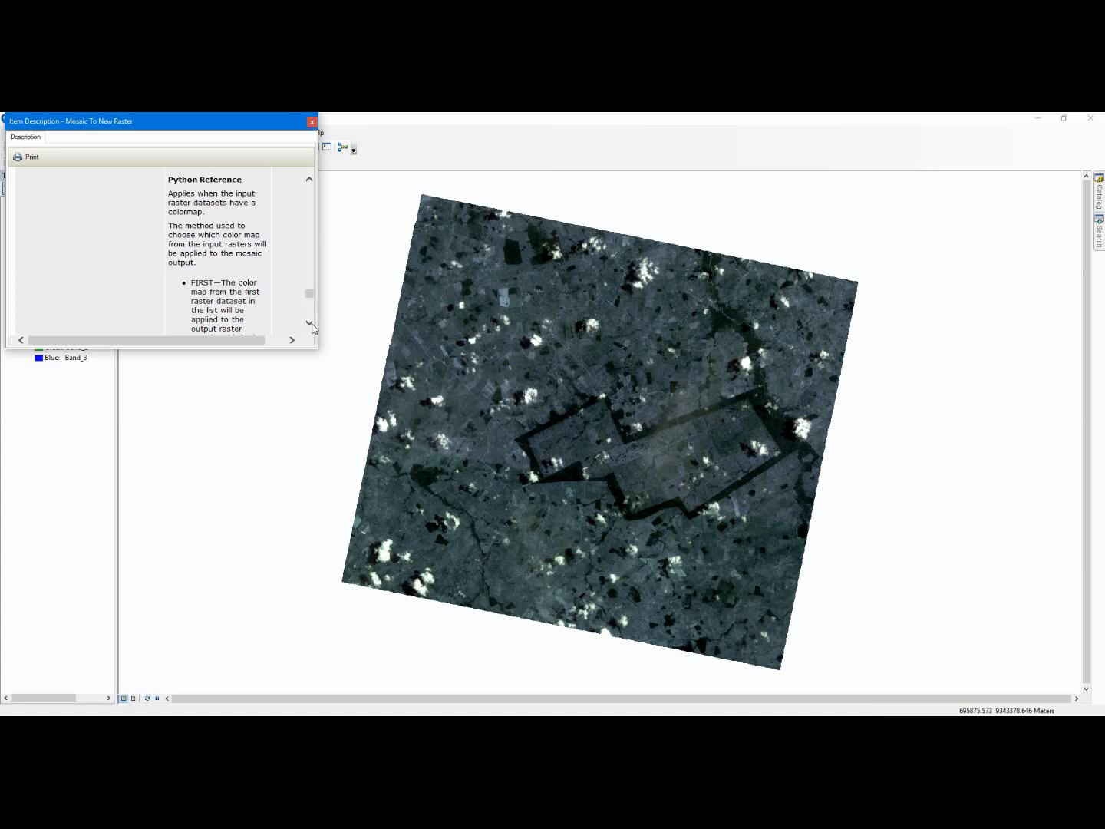
pyautogui.click(310, 314)
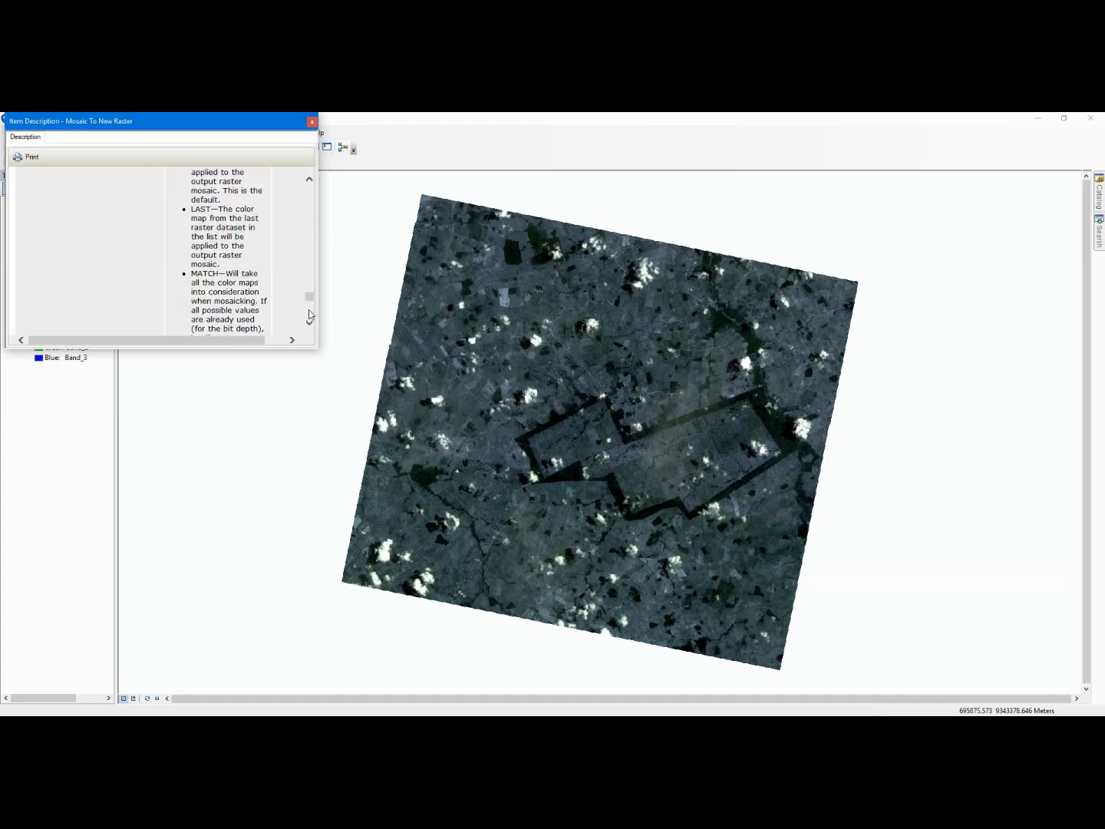
pyautogui.click(310, 313)
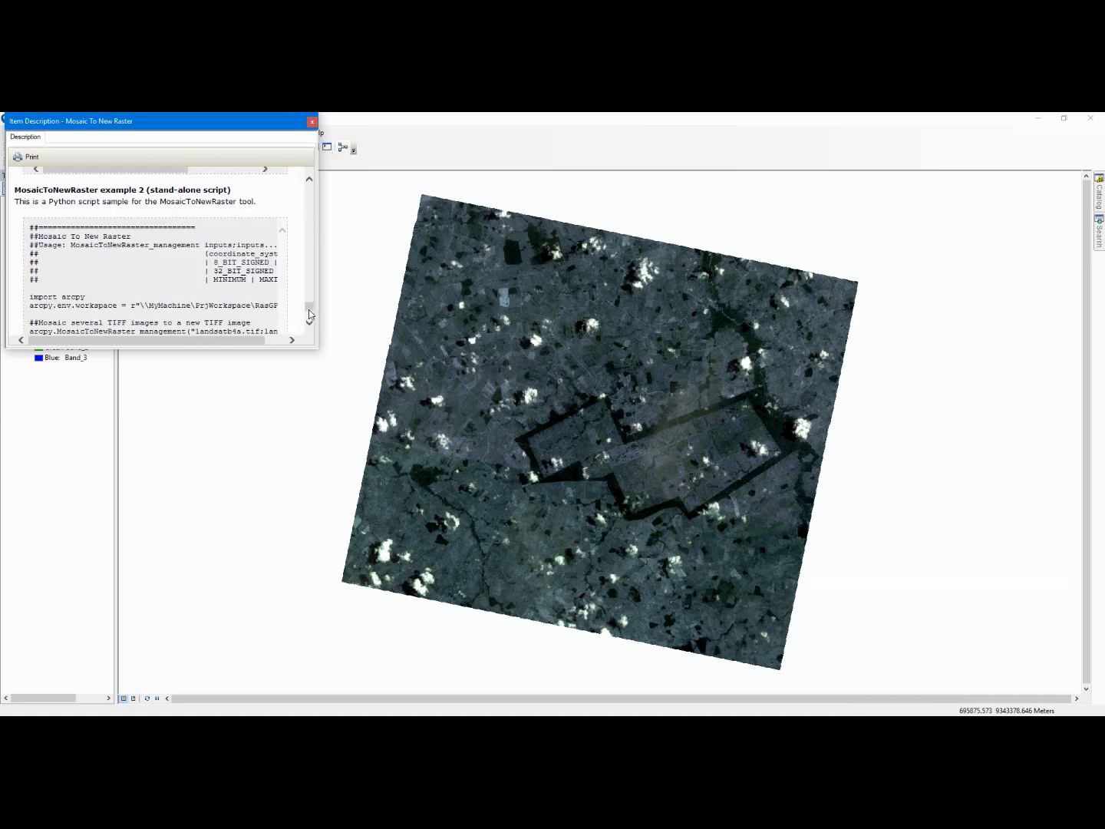
# Close the tool description and open the Mosaic To New Raster tool from the search results
pyautogui.click(312, 121)
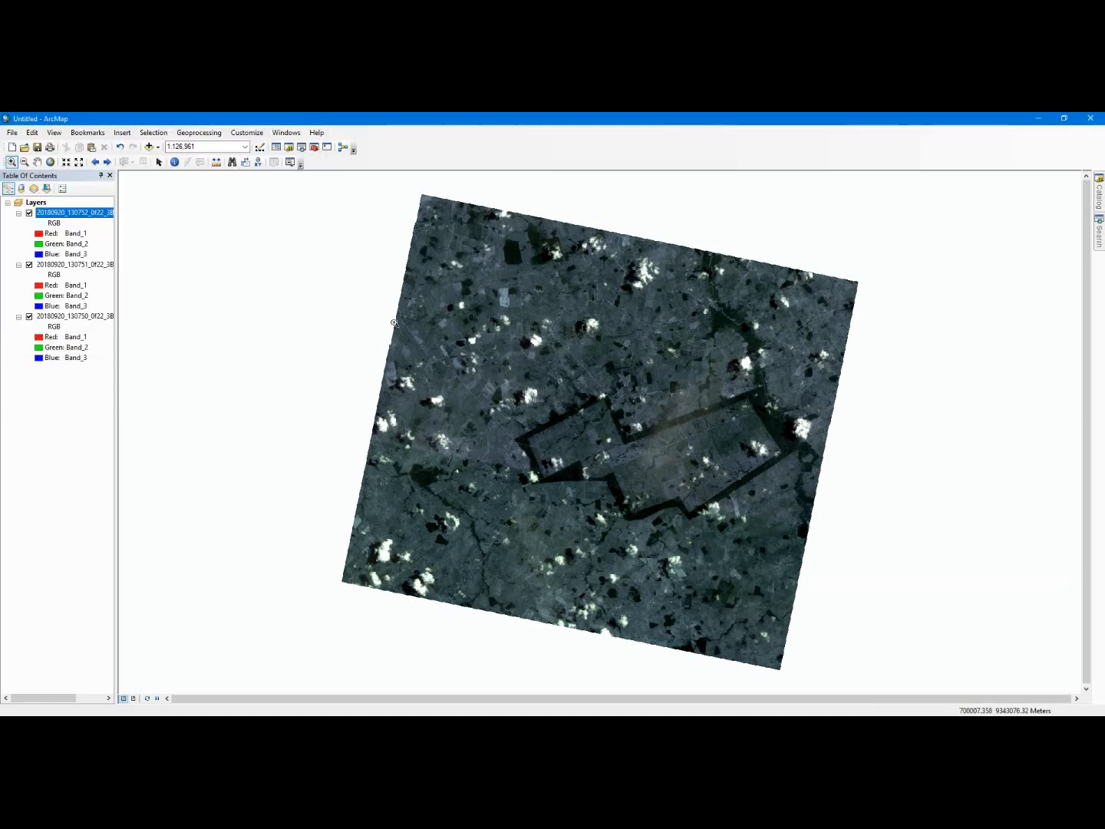
pyautogui.moveTo(1099, 242)
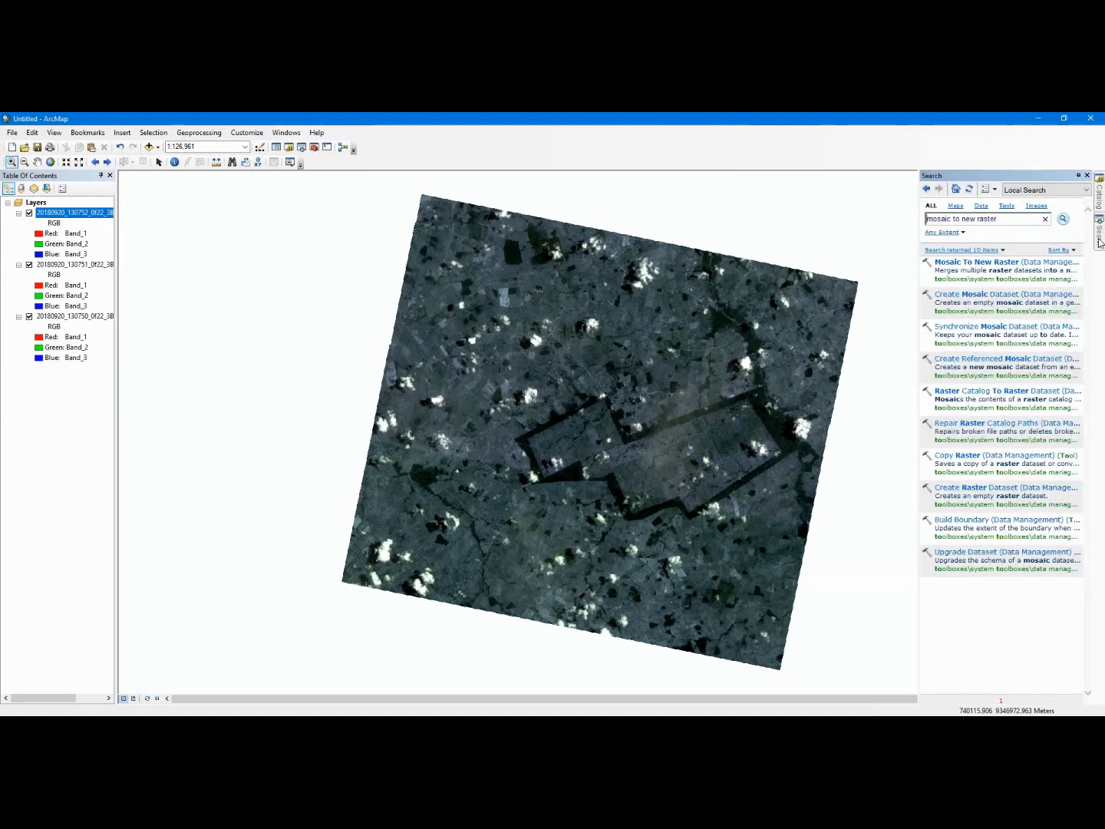
pyautogui.click(1022, 261)
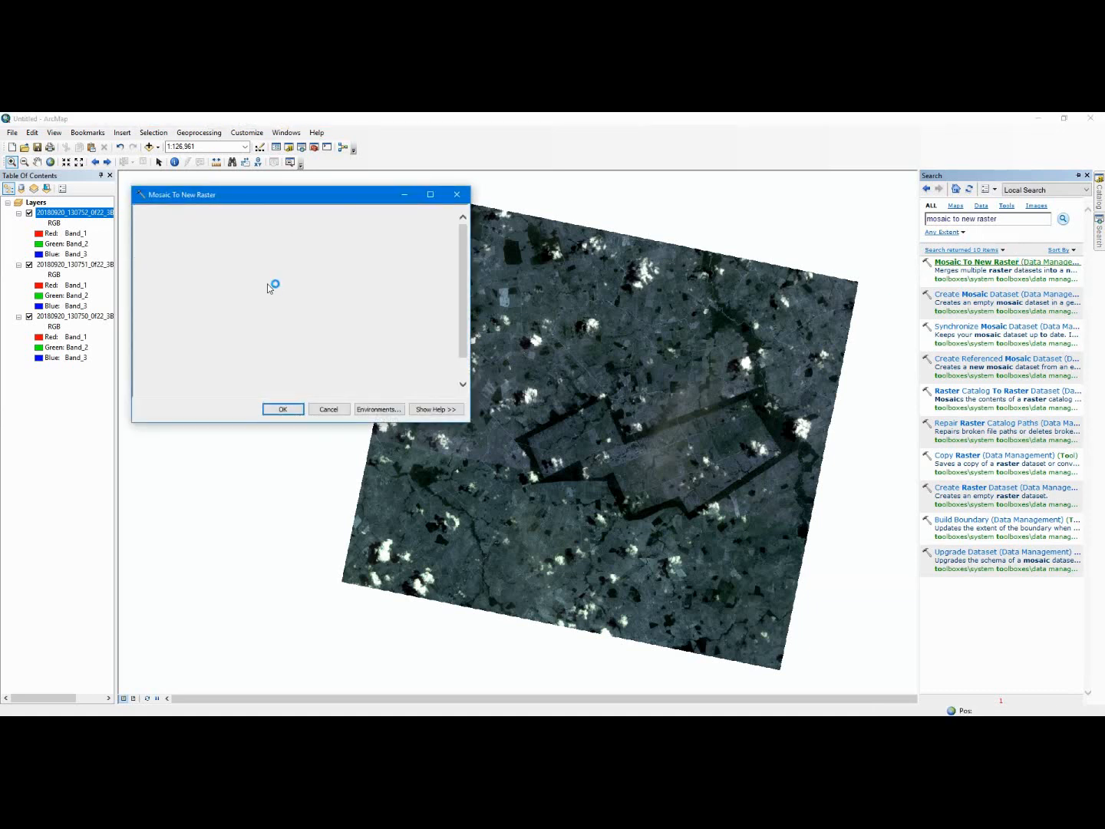
# Add the 20180920_130752, 20180920_130751 and 20180920_130750 AnalyticMS.tif scenes, in that order, as input rasters
pyautogui.click(426, 227)
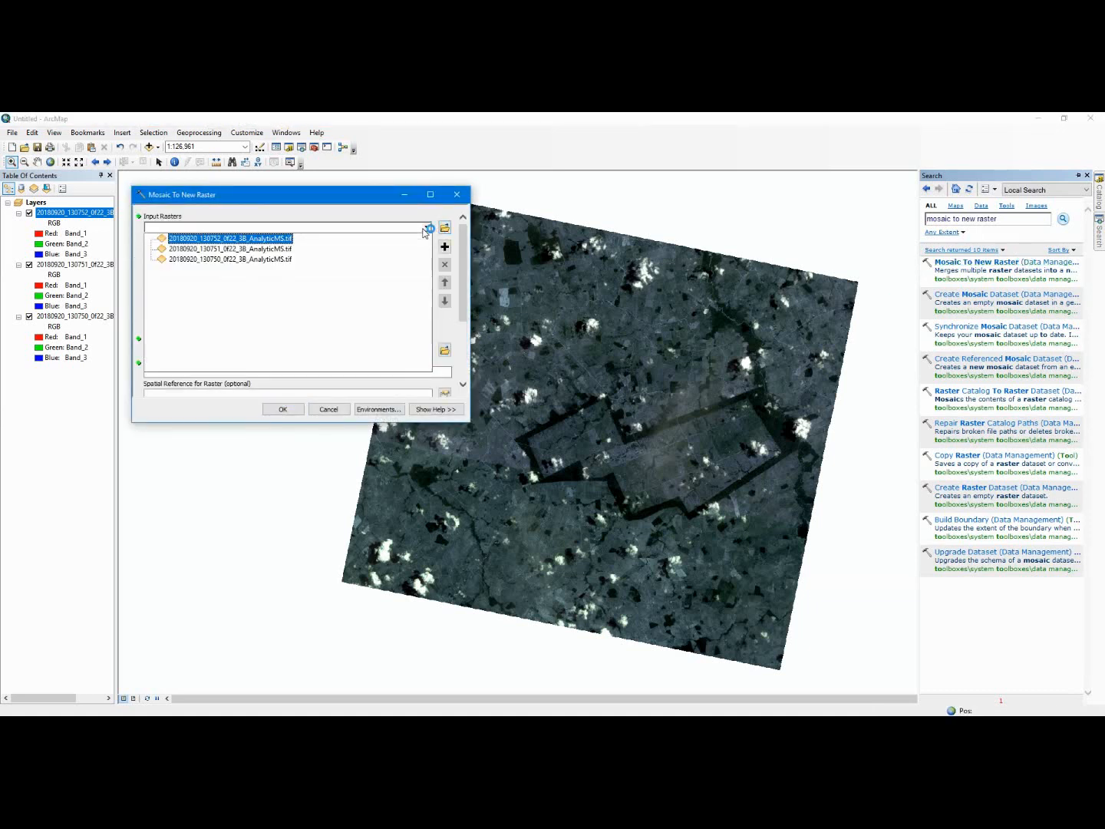
pyautogui.click(277, 236)
pyautogui.click(425, 227)
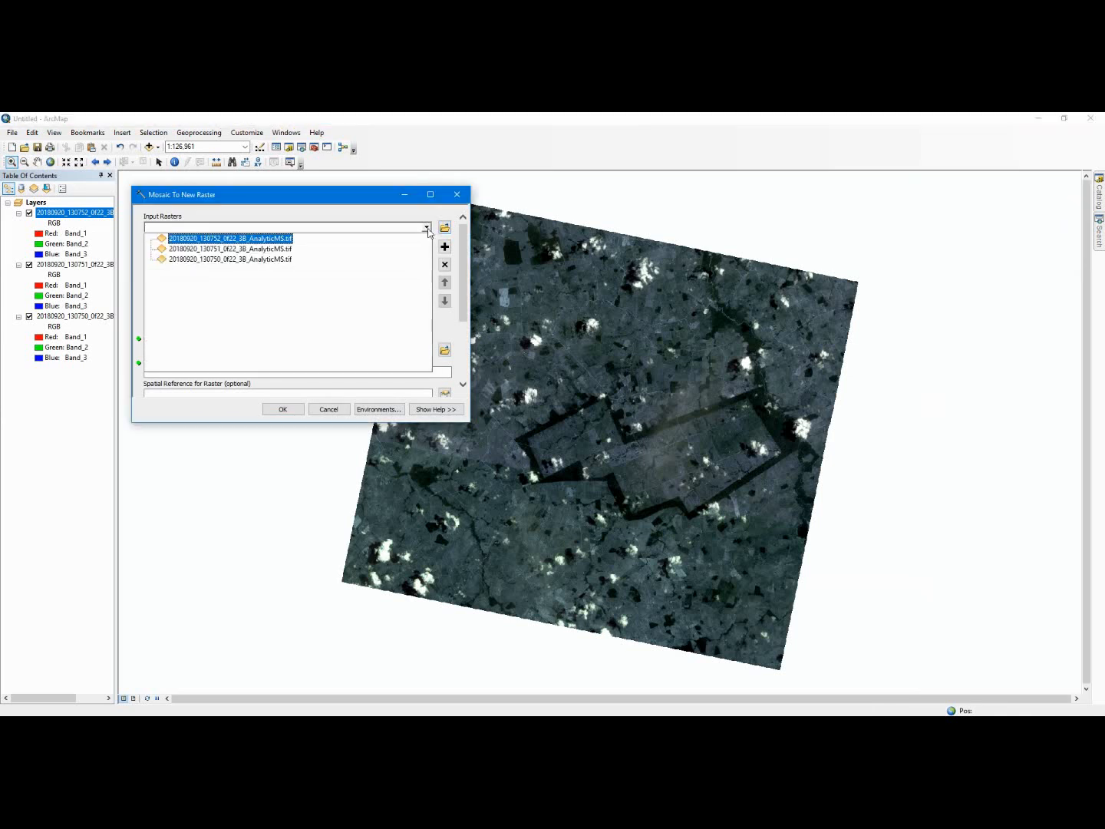
pyautogui.click(305, 255)
pyautogui.click(426, 227)
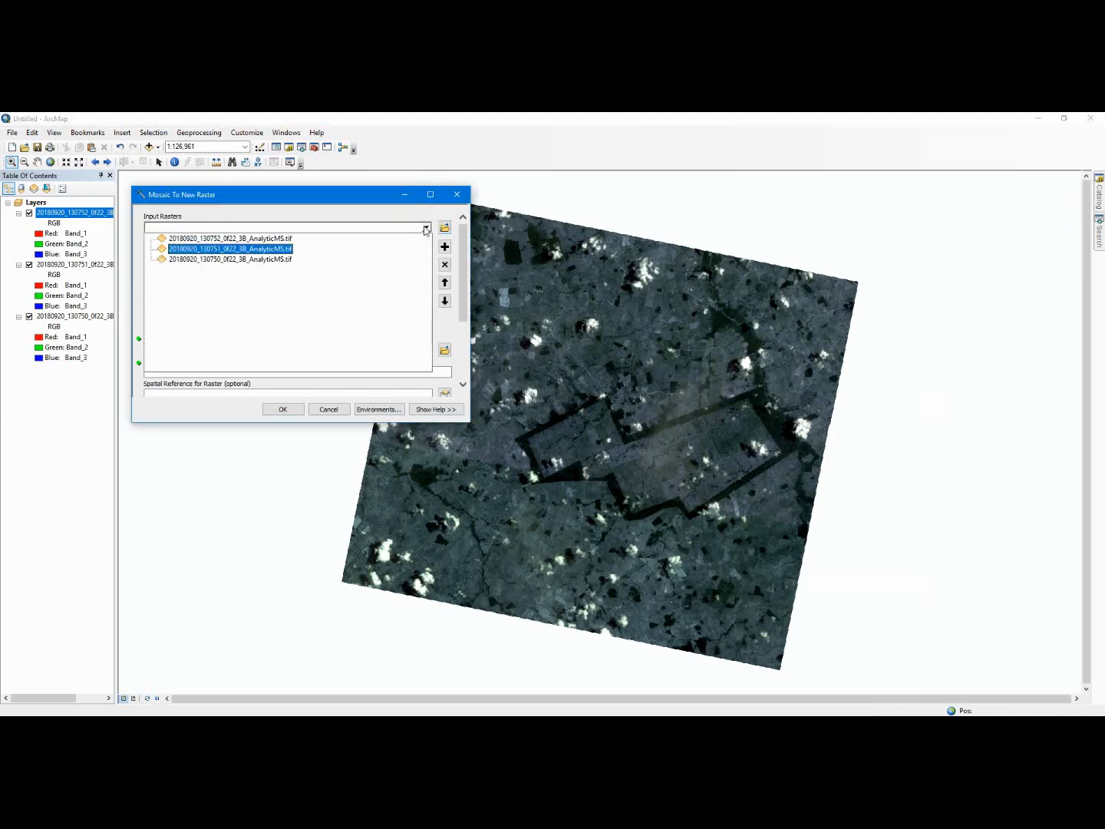
pyautogui.click(268, 260)
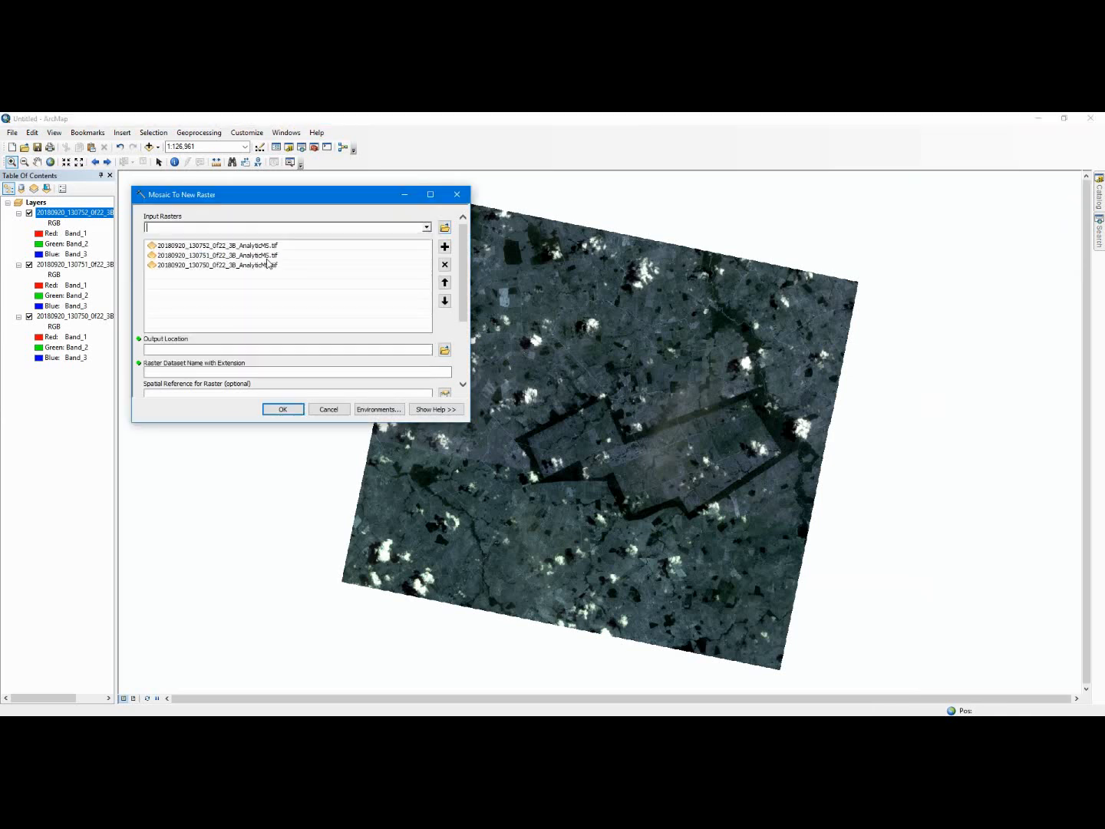
pyautogui.click(446, 227)
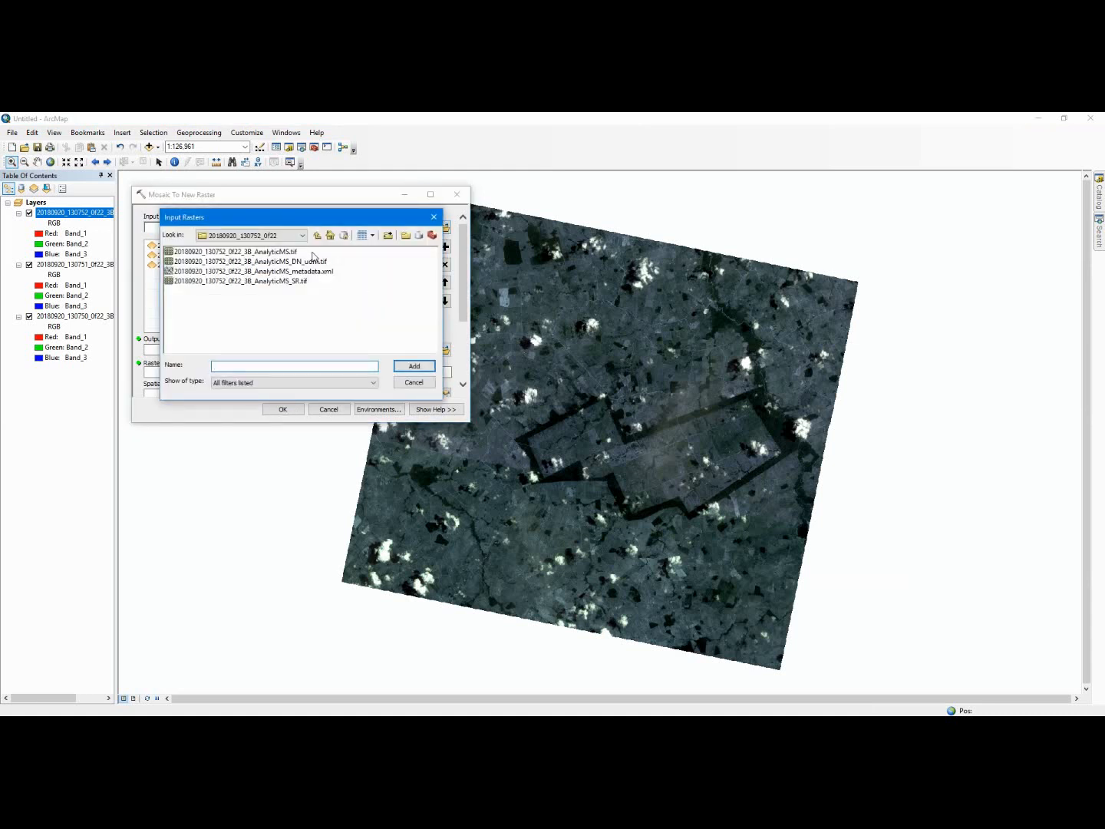
pyautogui.click(413, 382)
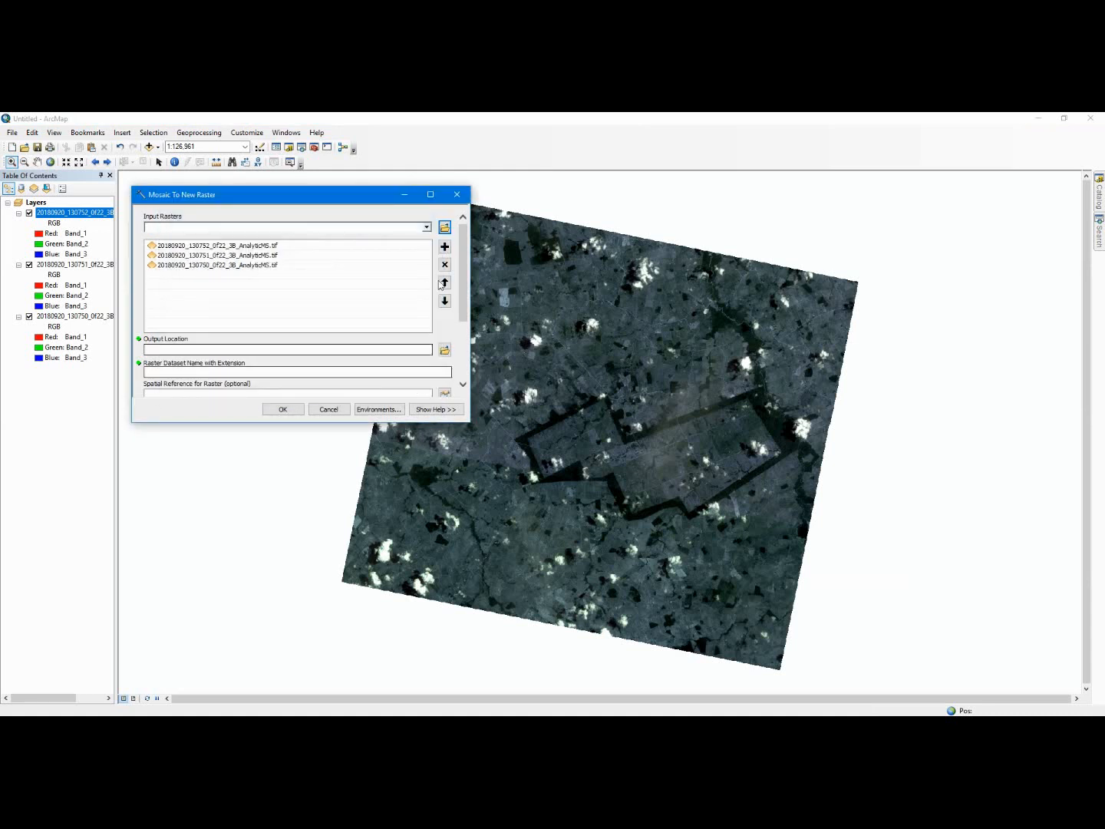
# Set the output location of the mosaic to the D:\Planet folder
pyautogui.click(444, 349)
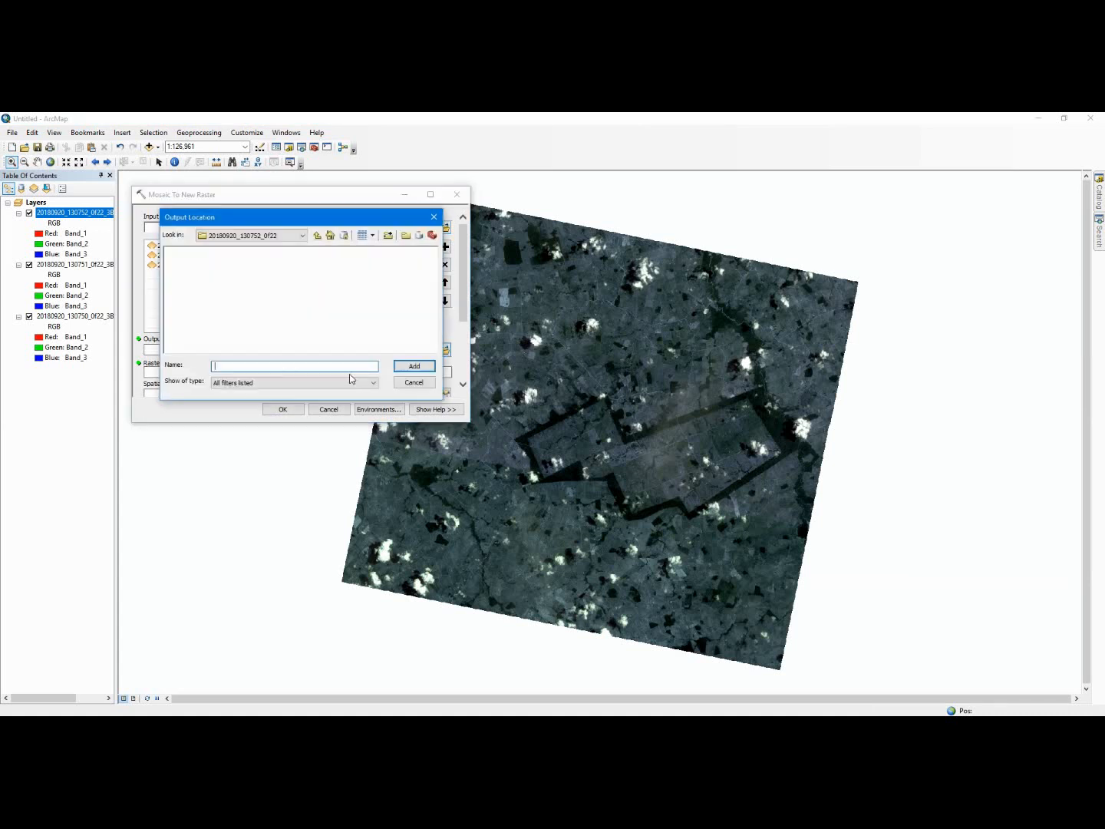
pyautogui.click(294, 236)
pyautogui.click(265, 287)
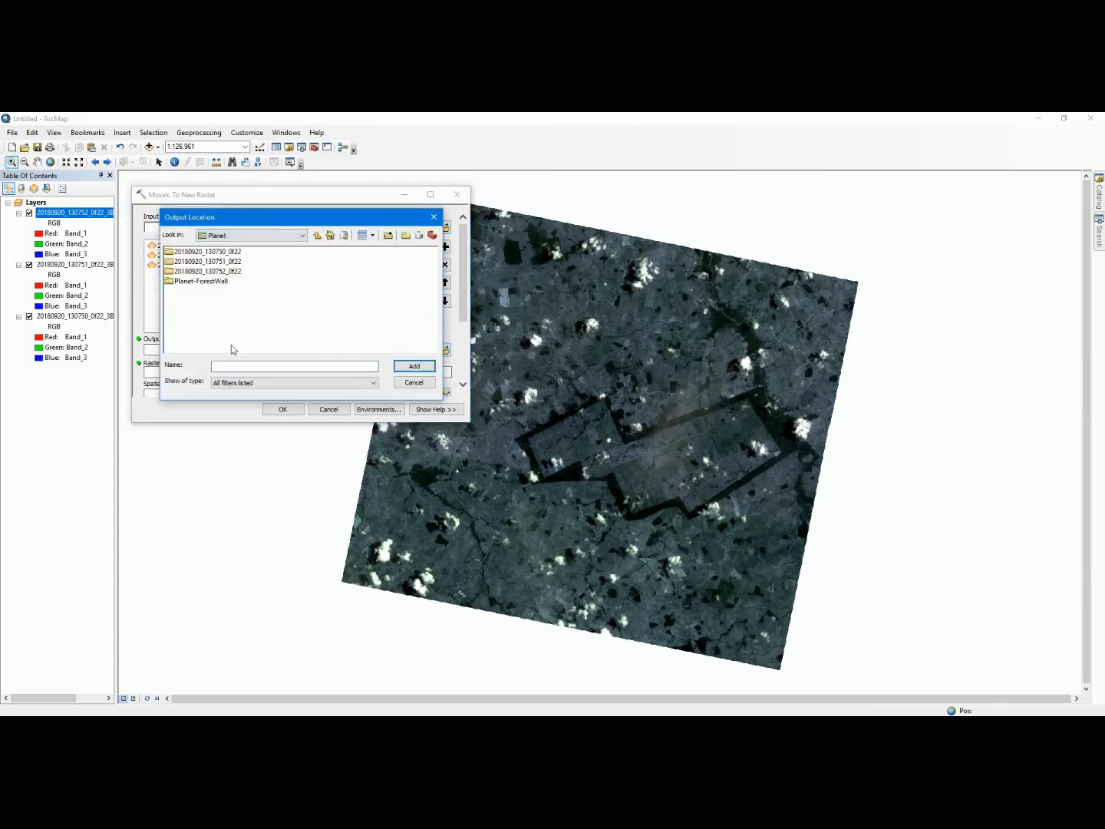
pyautogui.click(238, 366)
pyautogui.click(317, 235)
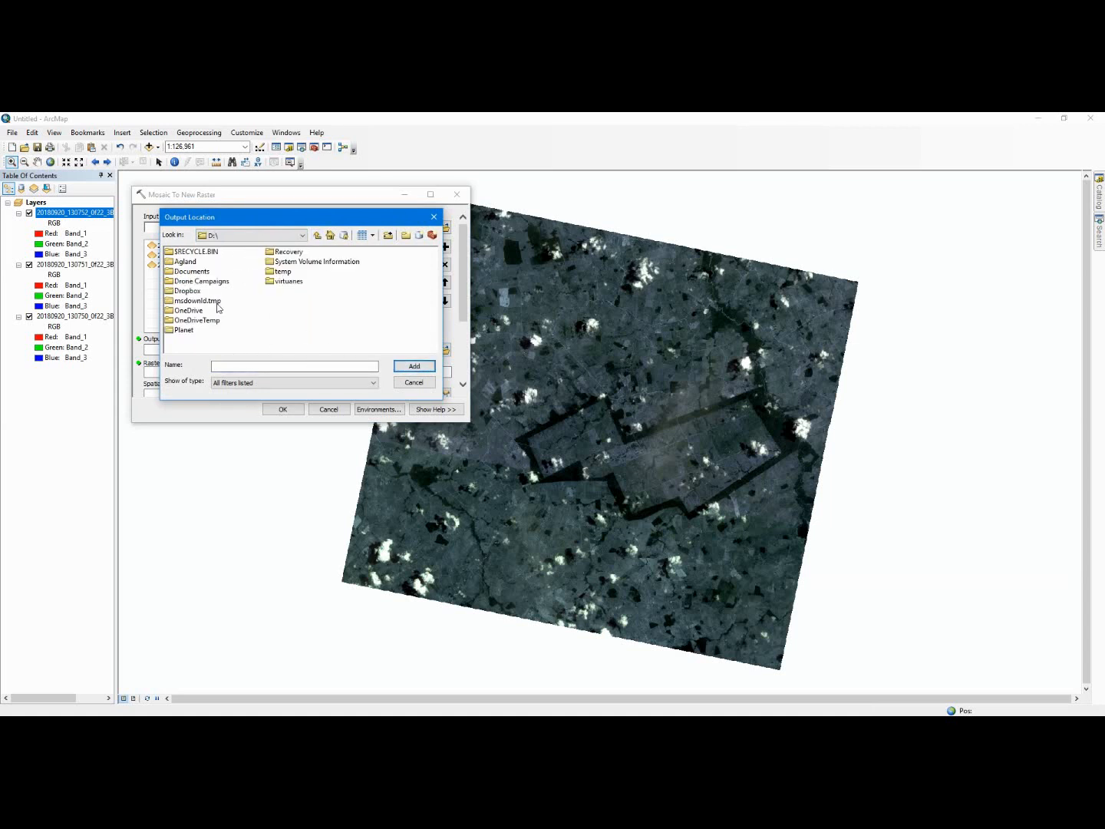
pyautogui.click(184, 330)
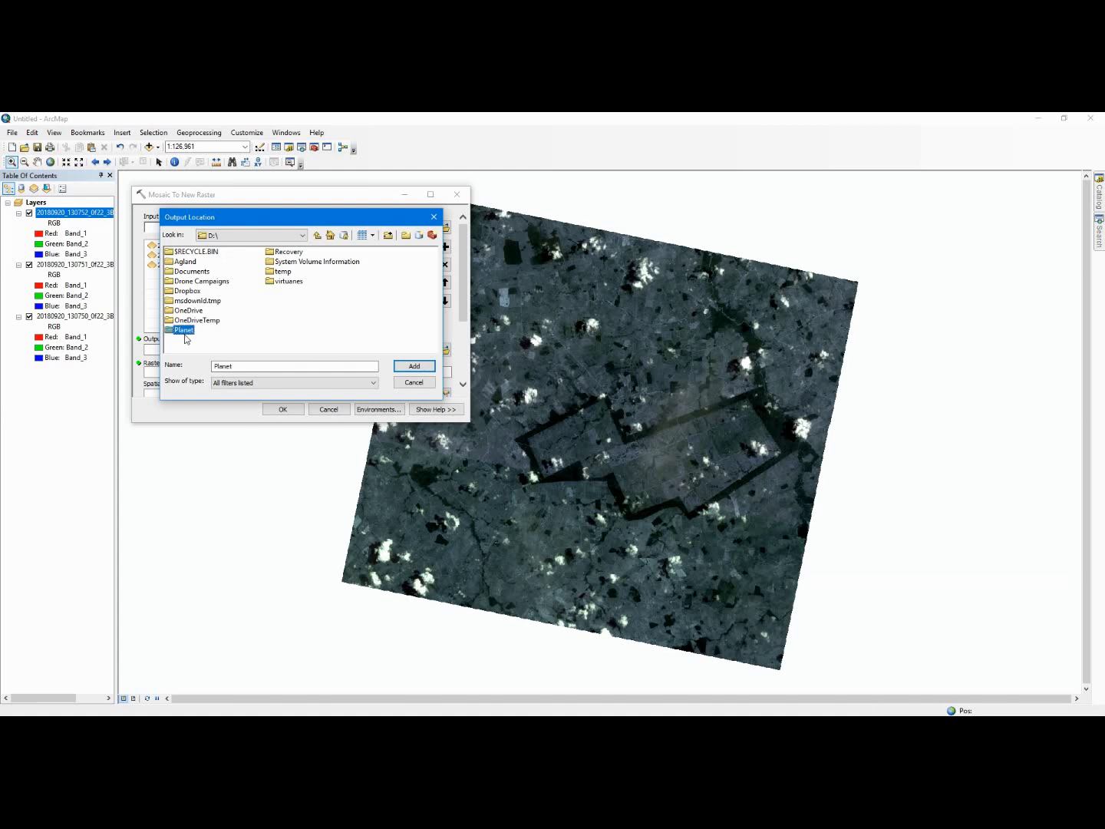
pyautogui.click(418, 367)
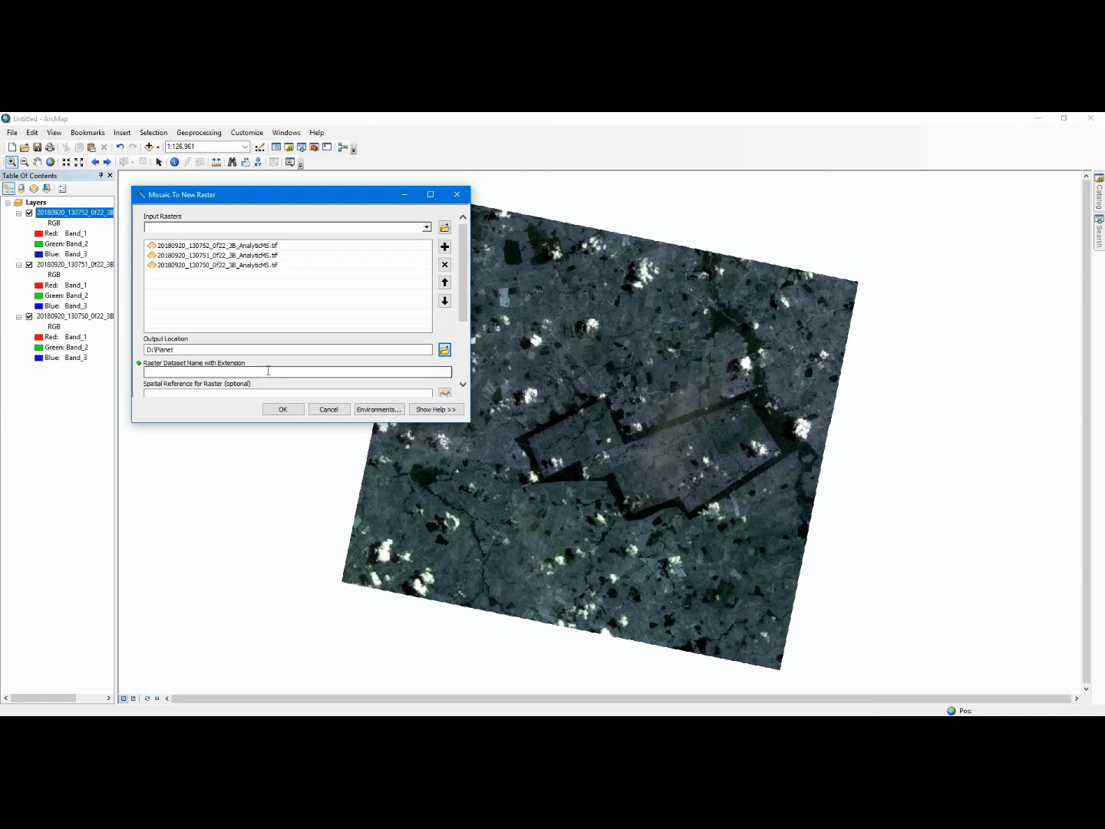
# Name the output raster dataset ForestWall.img
pyautogui.click(268, 371)
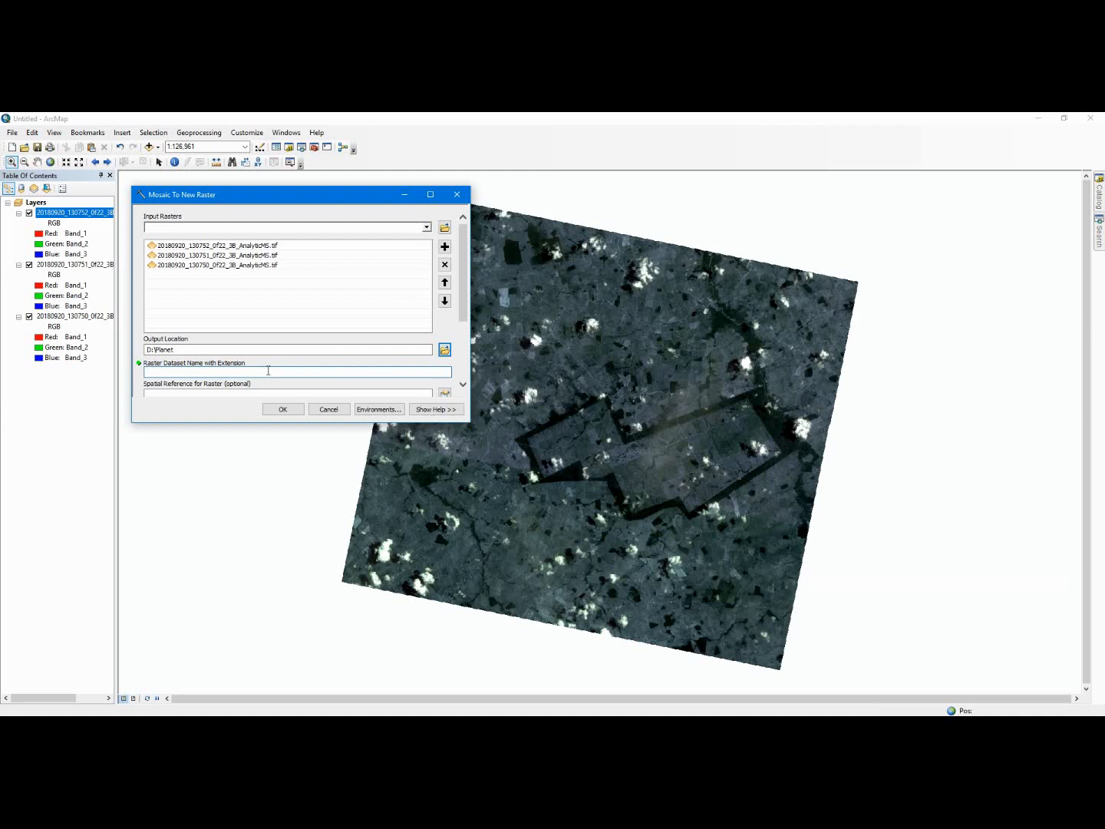
pyautogui.write('ForestWall.img')
pyautogui.scroll(-5, 345, 347)
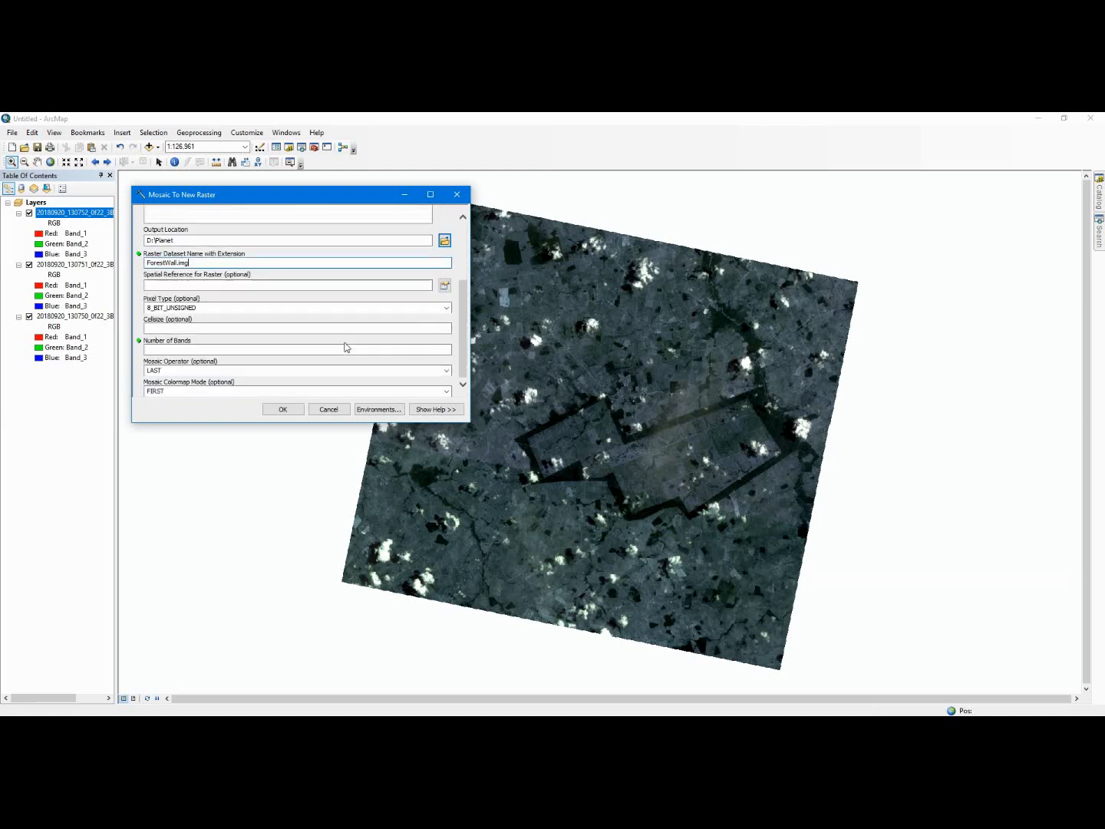
pyautogui.click(216, 285)
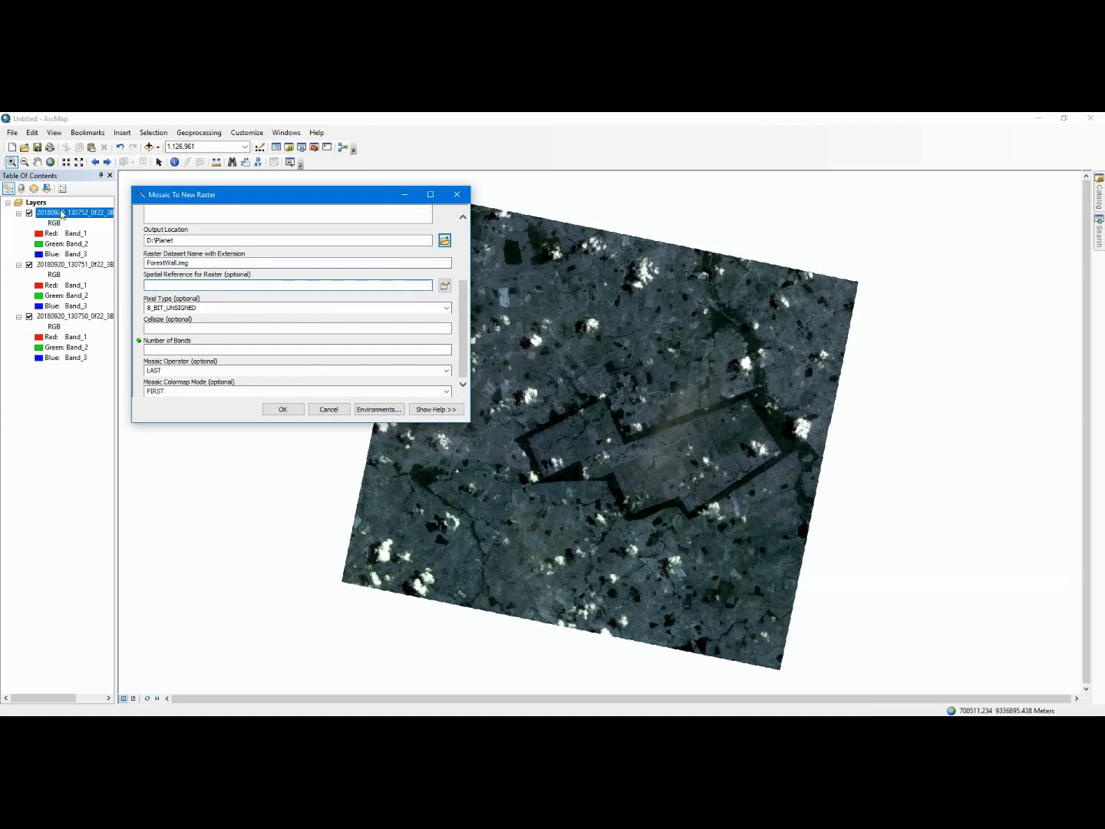
# Examine the source properties of the 20180920_130752 scene layer for its pixel type, pixel depth and number of bands, and close them without changes
pyautogui.click(61, 214)
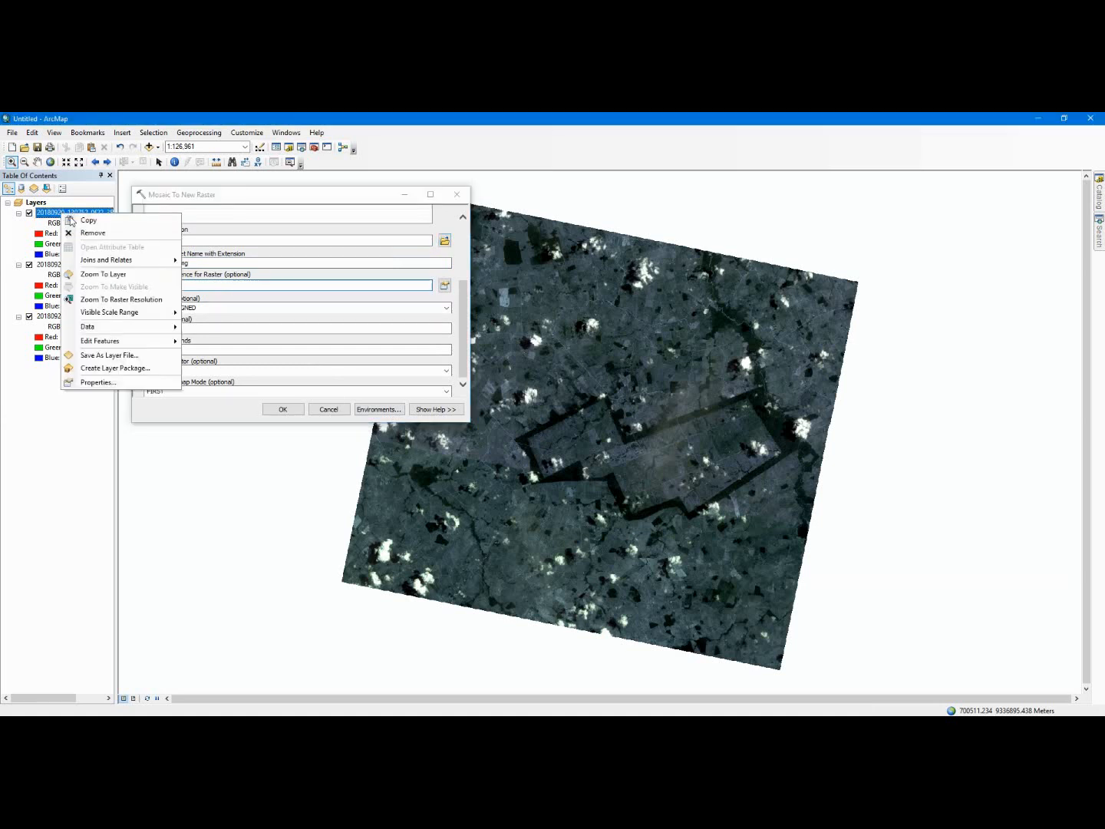
pyautogui.rightClick(62, 216)
pyautogui.click(96, 382)
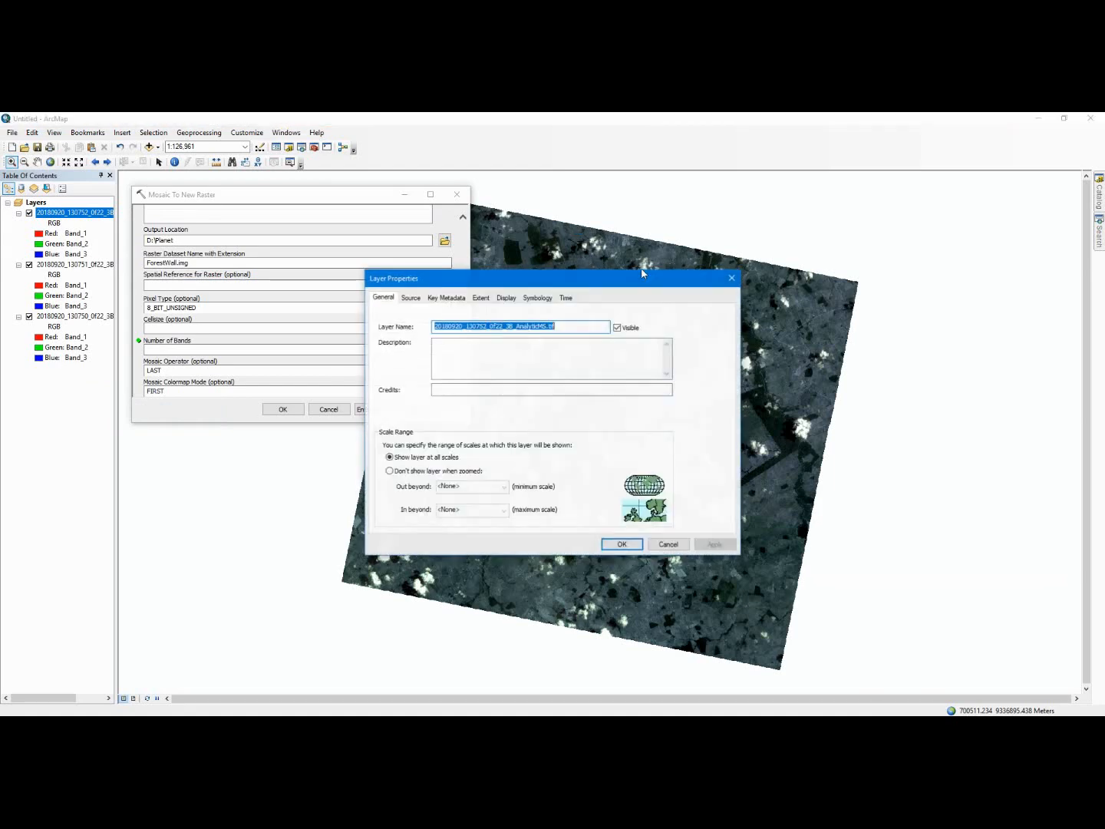
pyautogui.moveTo(591, 277); pyautogui.dragTo(728, 180)
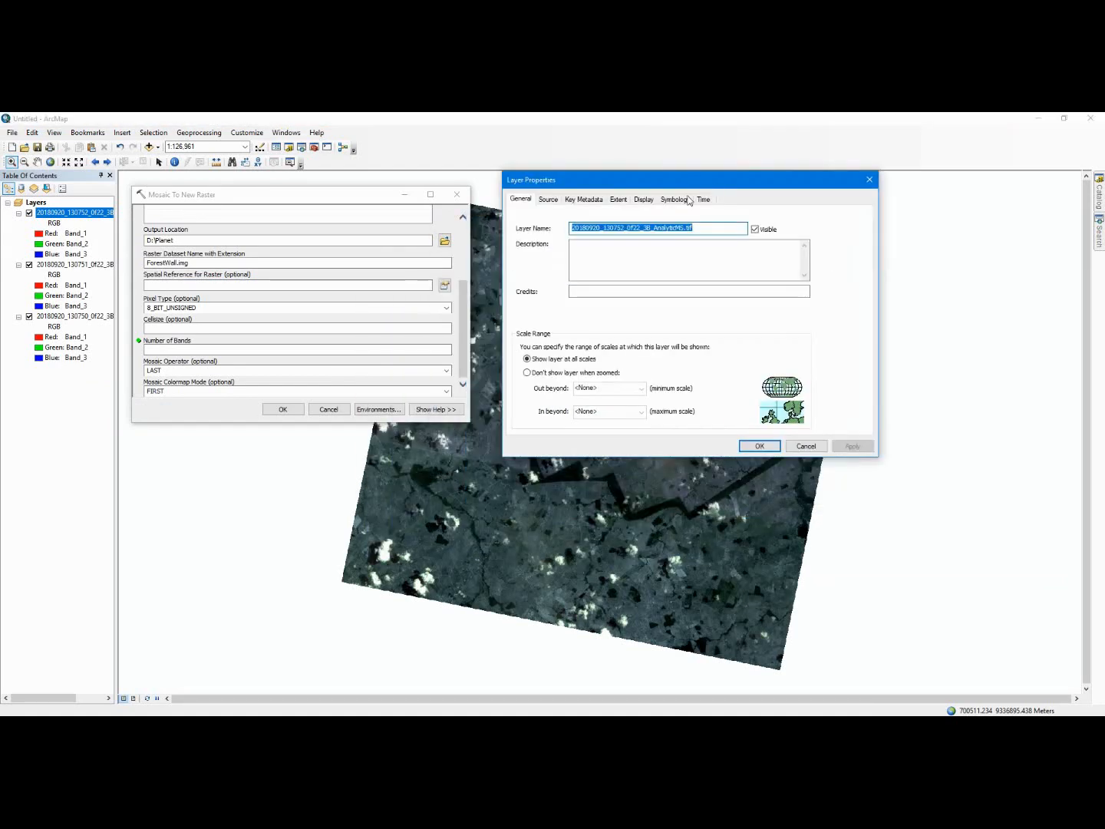
pyautogui.click(554, 201)
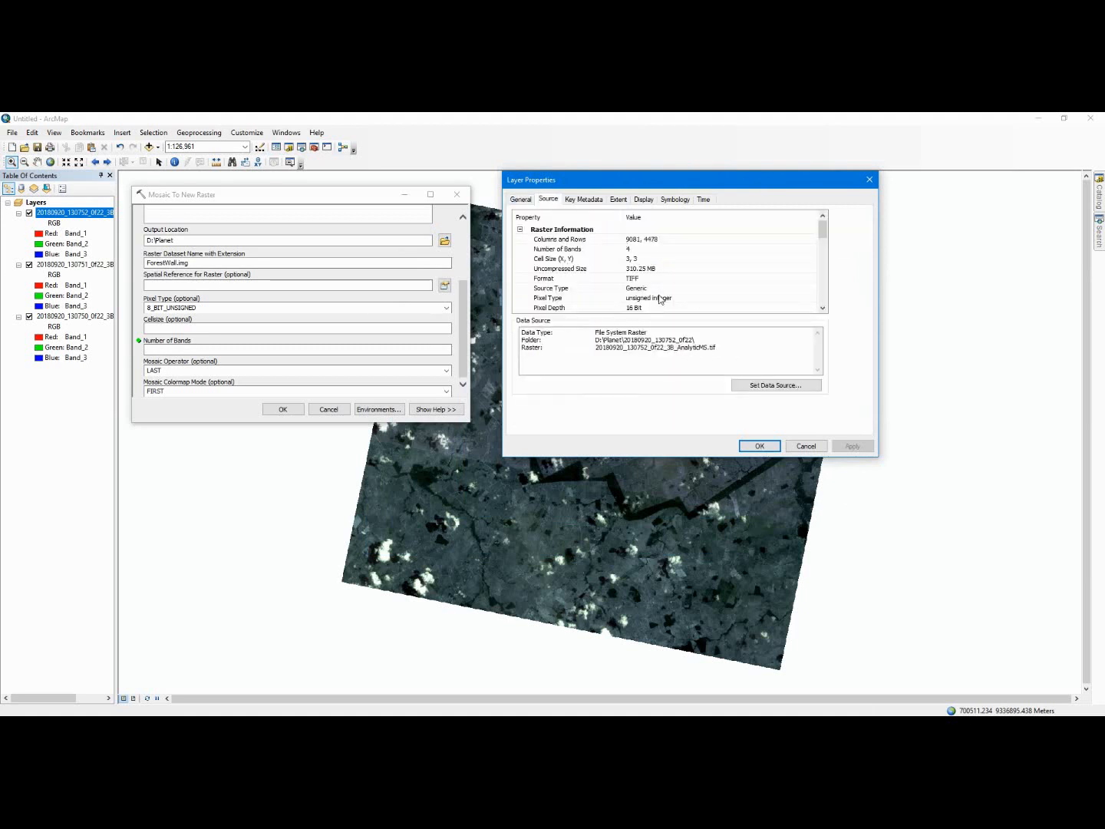
pyautogui.scroll(-1, 659, 300)
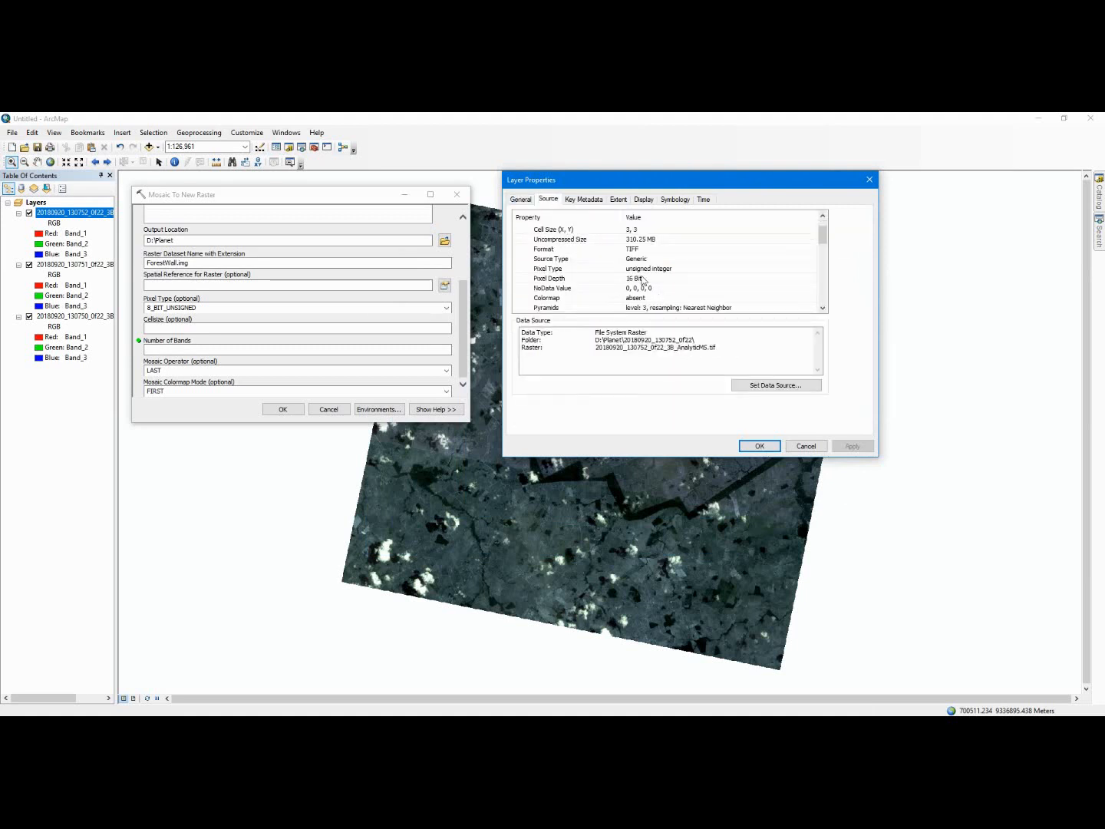
pyautogui.click(642, 277)
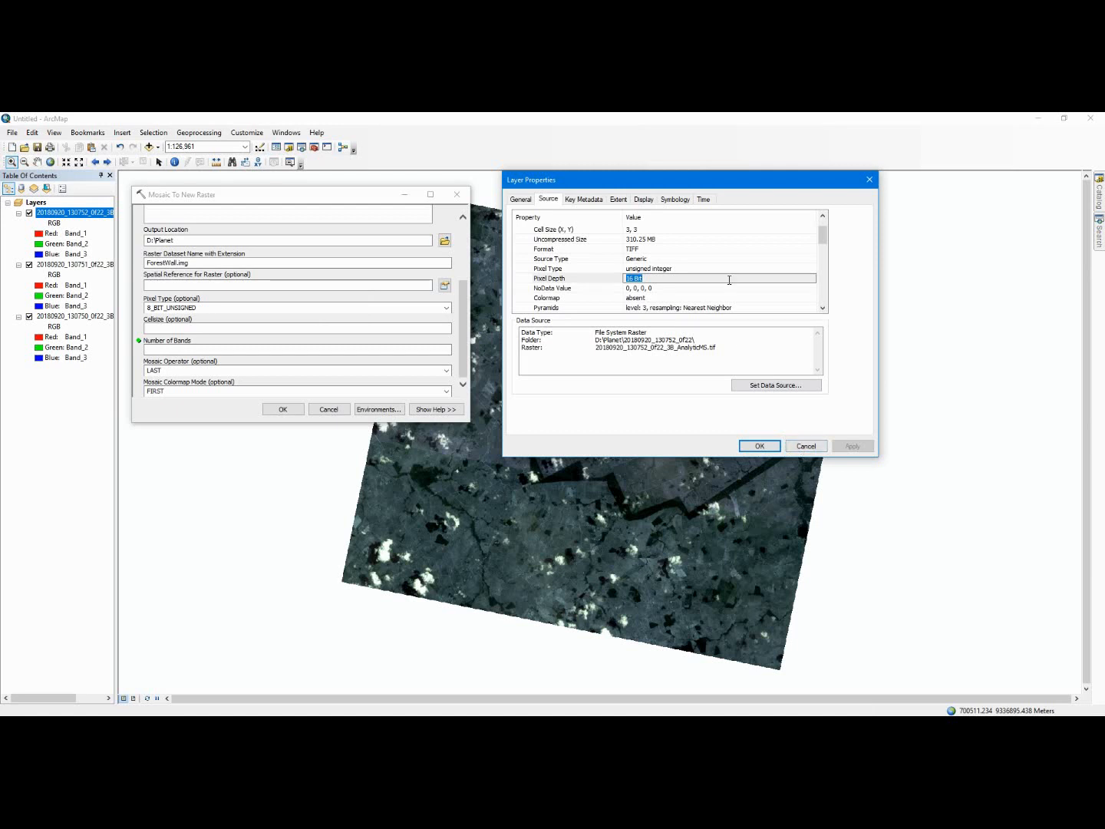
pyautogui.scroll(-2, 729, 280)
pyautogui.scroll(2, 728, 279)
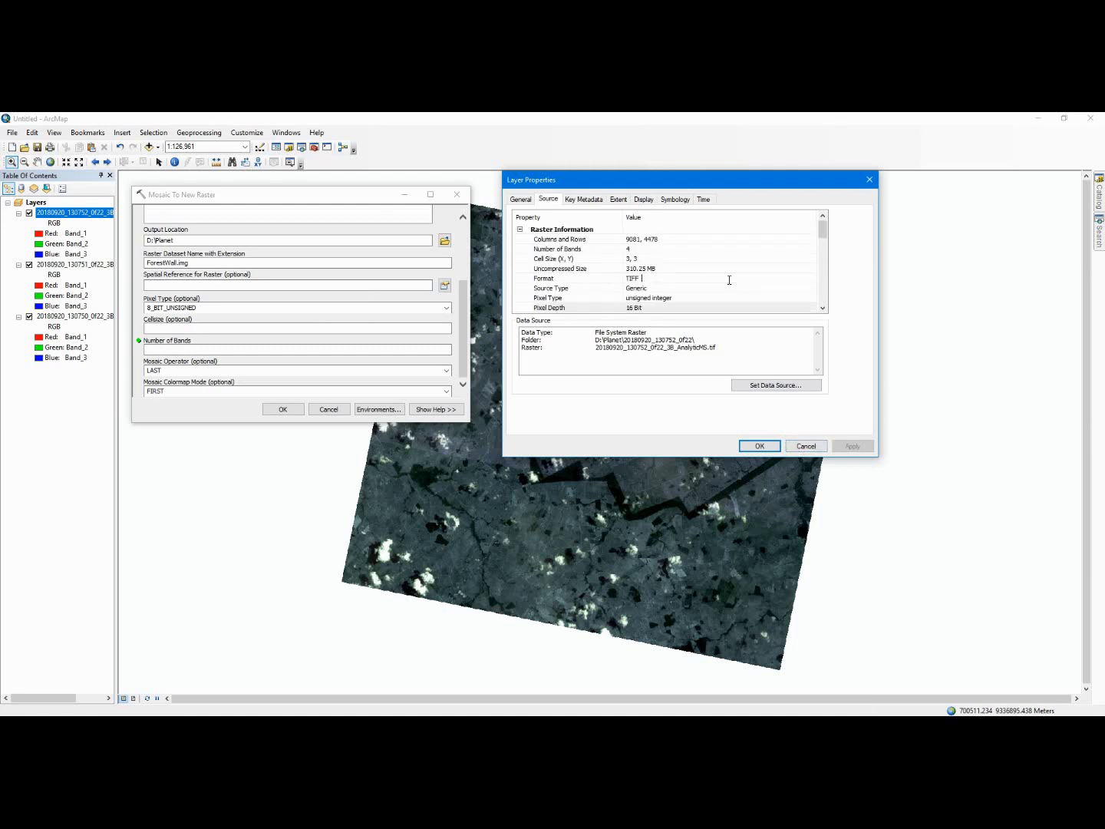
pyautogui.click(728, 280)
pyautogui.click(654, 248)
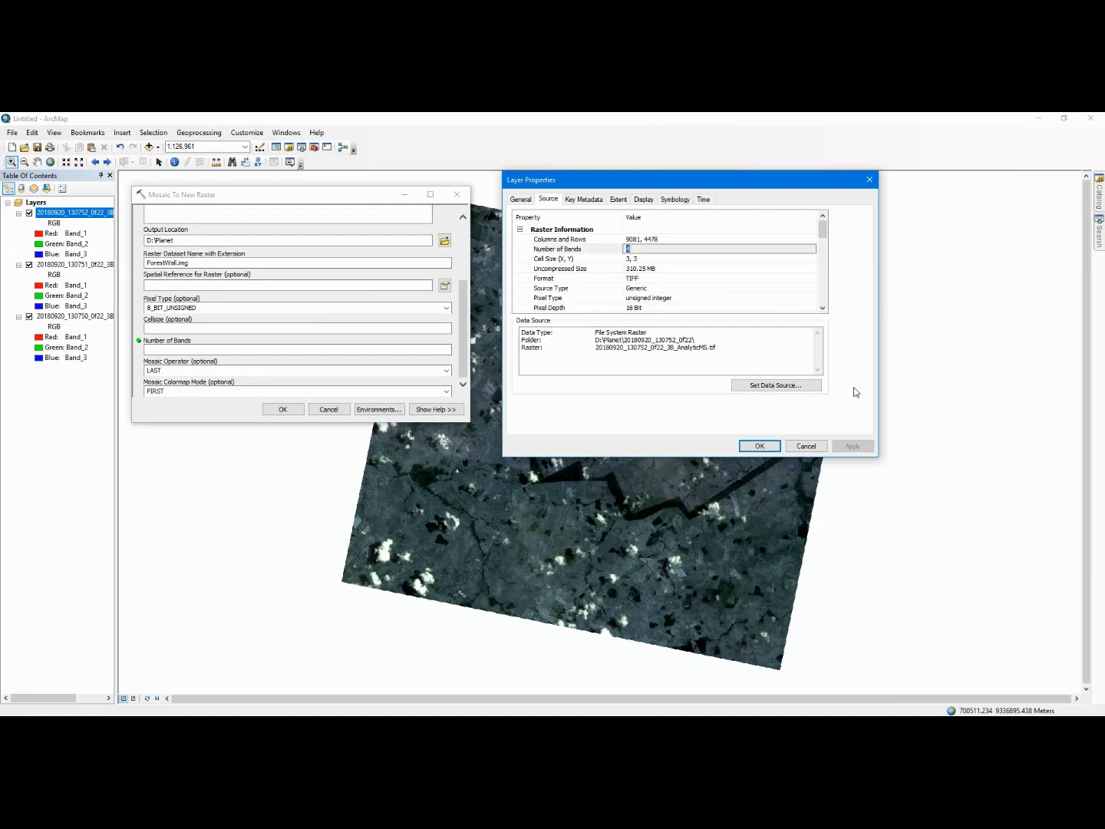
pyautogui.click(806, 445)
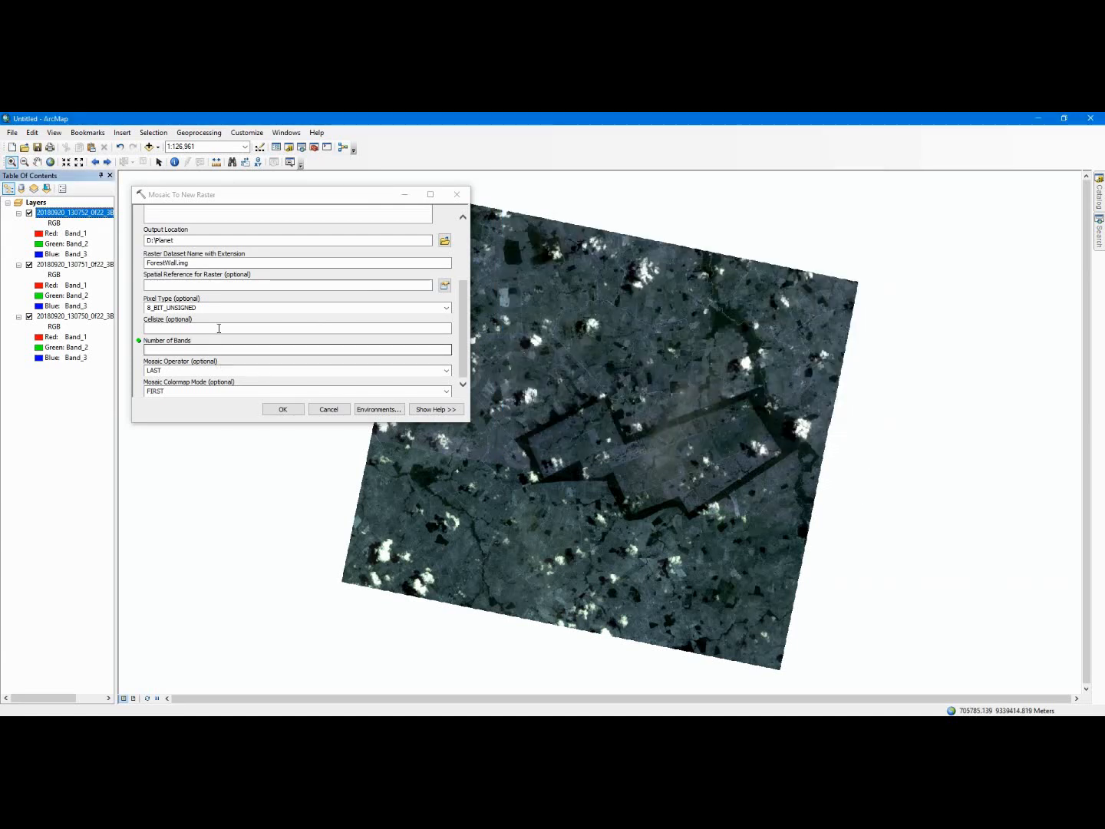
# Set the mosaic's pixel type to 16_BIT_UNSIGNED and its number of bands to 4
pyautogui.click(220, 327)
pyautogui.click(264, 349)
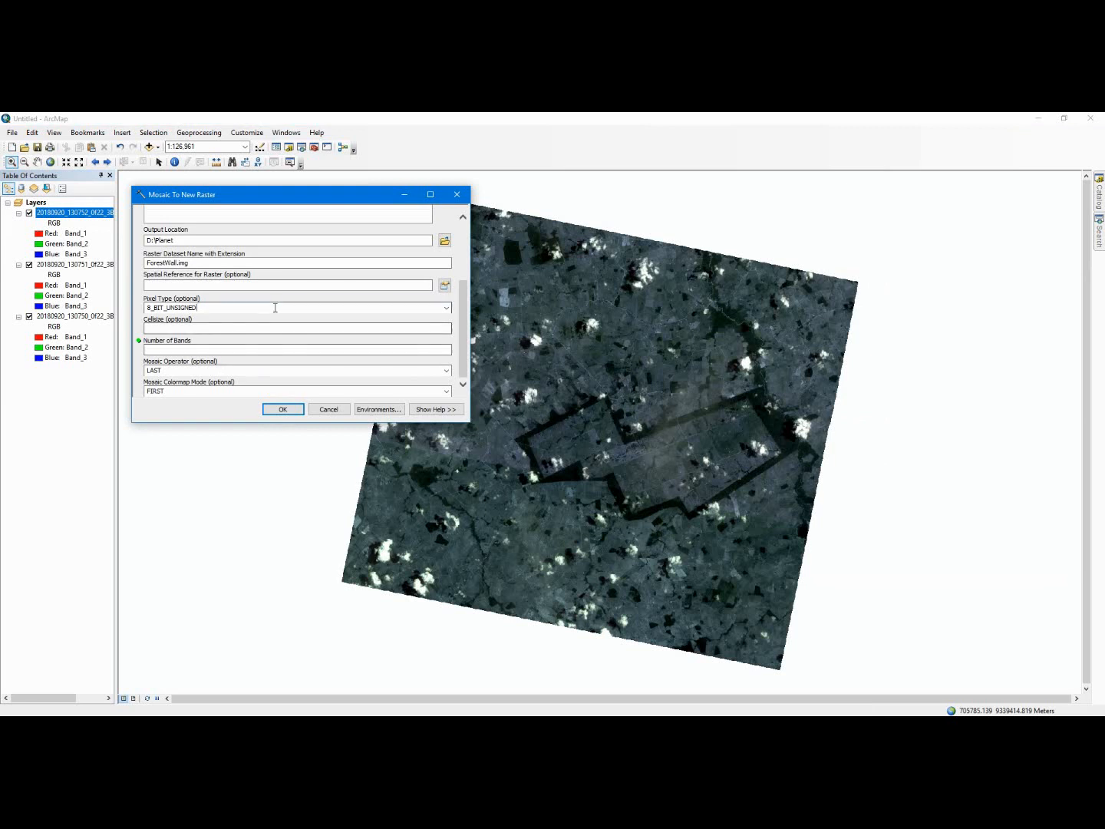
pyautogui.click(446, 308)
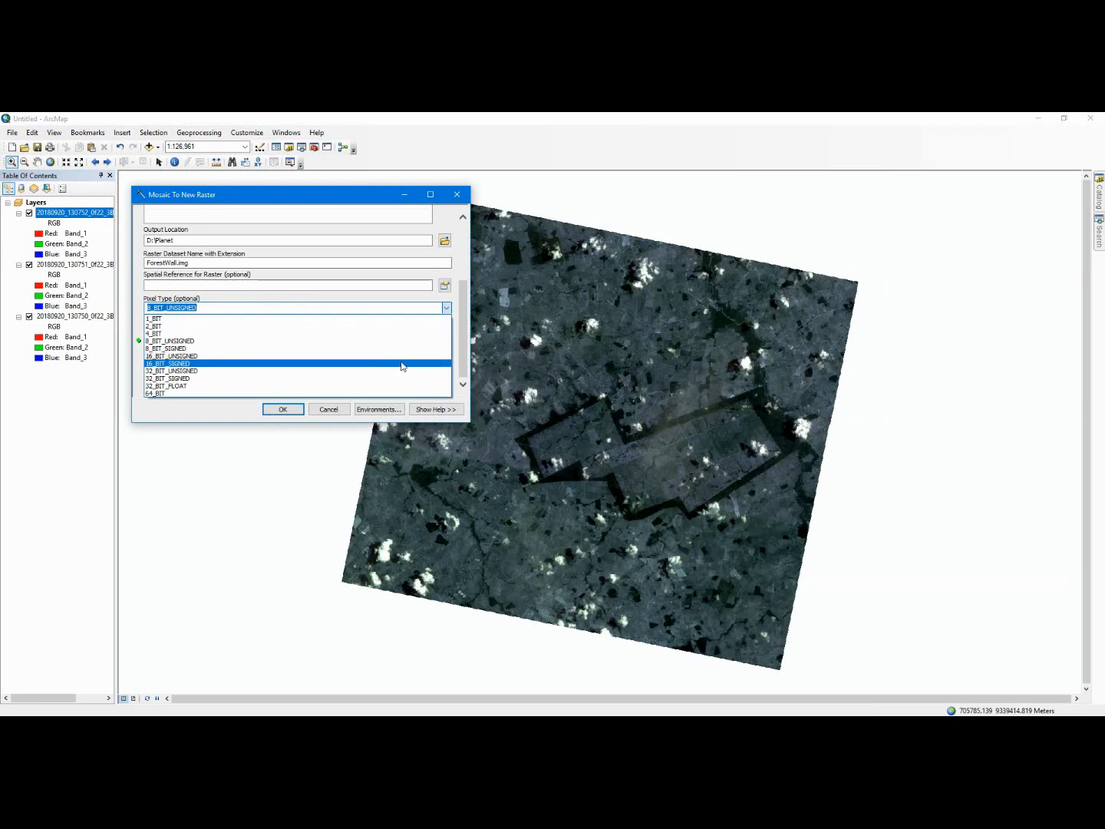
pyautogui.click(401, 356)
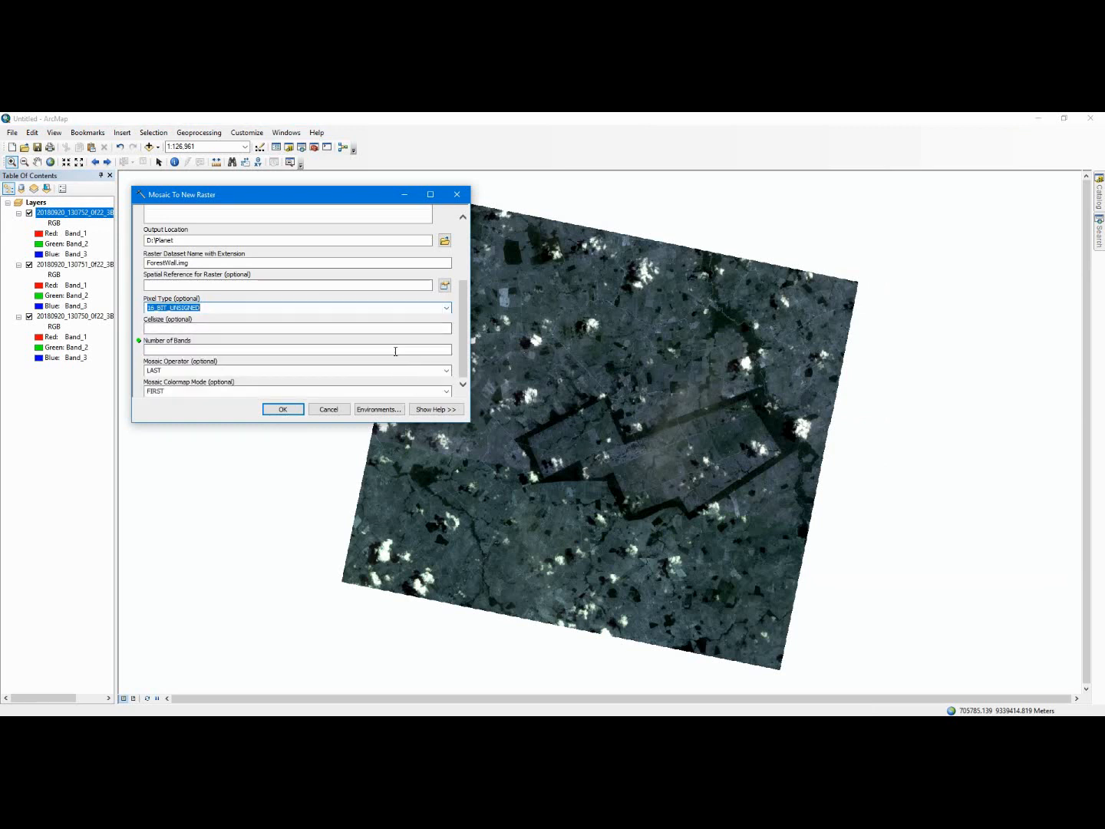
pyautogui.click(395, 351)
pyautogui.write('4')
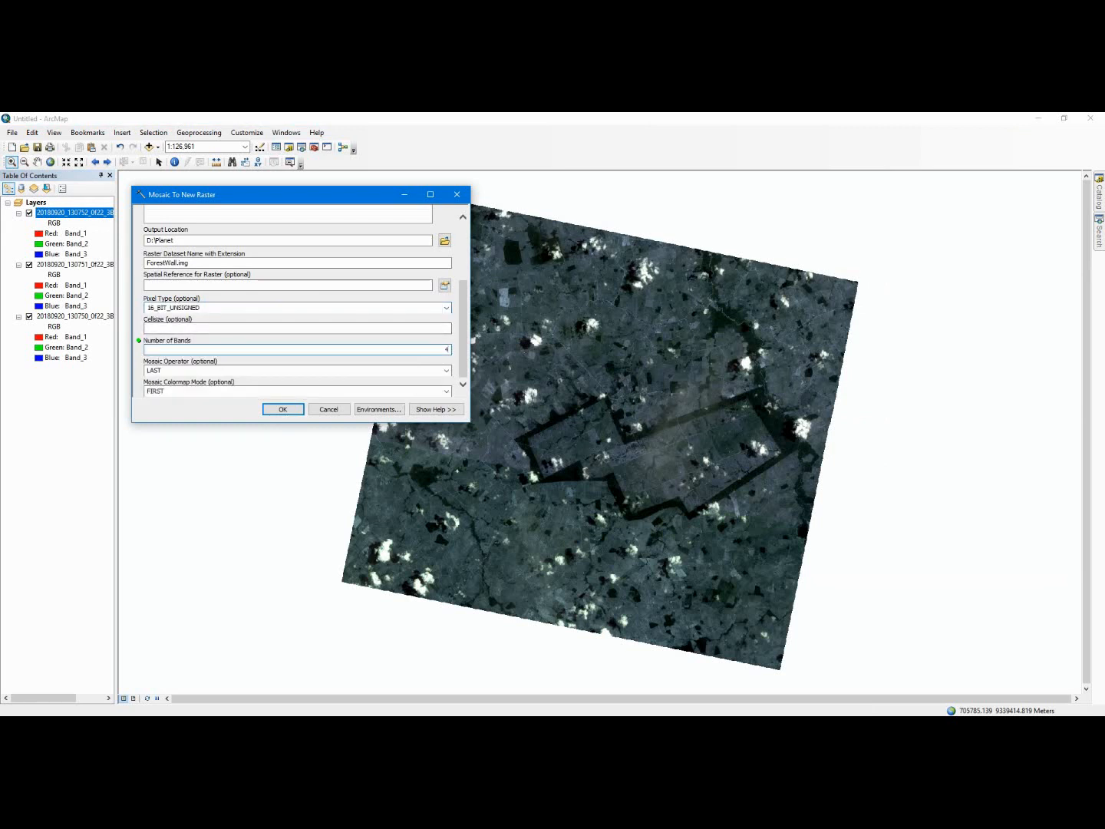
# Set the mosaic operator to MEAN and the mosaic colormap mode to MATCH, and run the tool
pyautogui.click(446, 370)
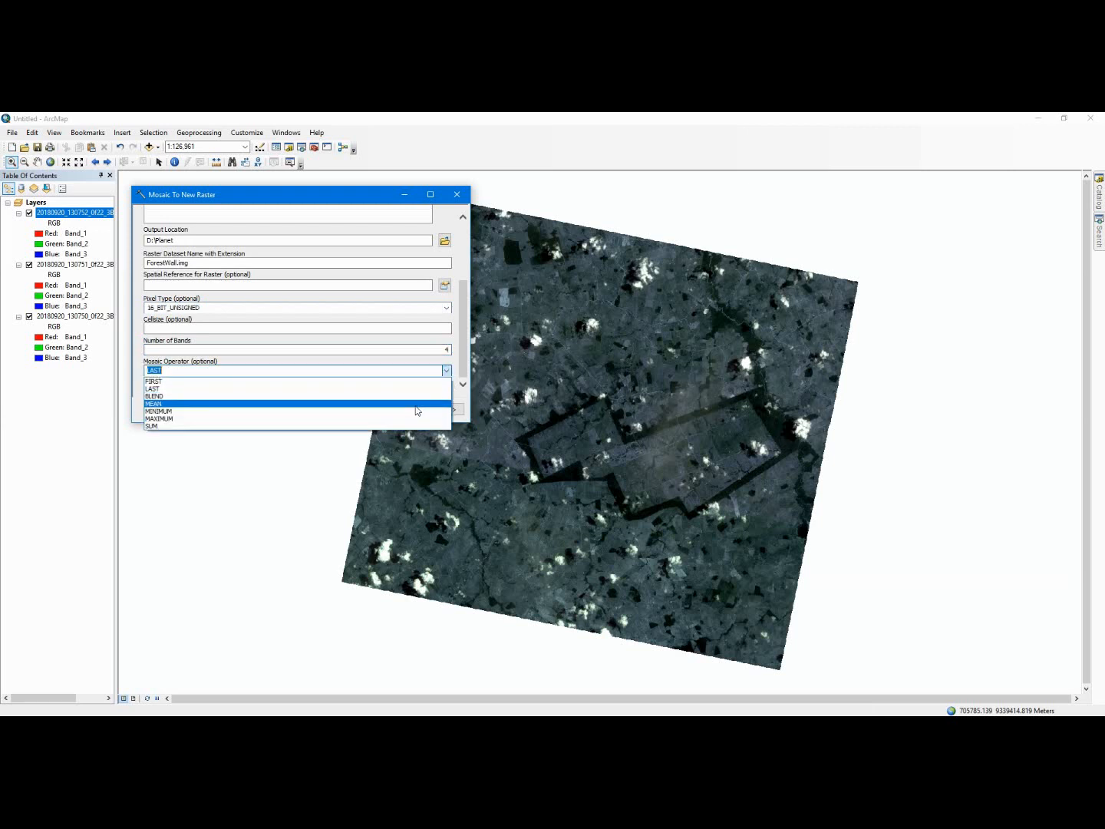
pyautogui.click(416, 405)
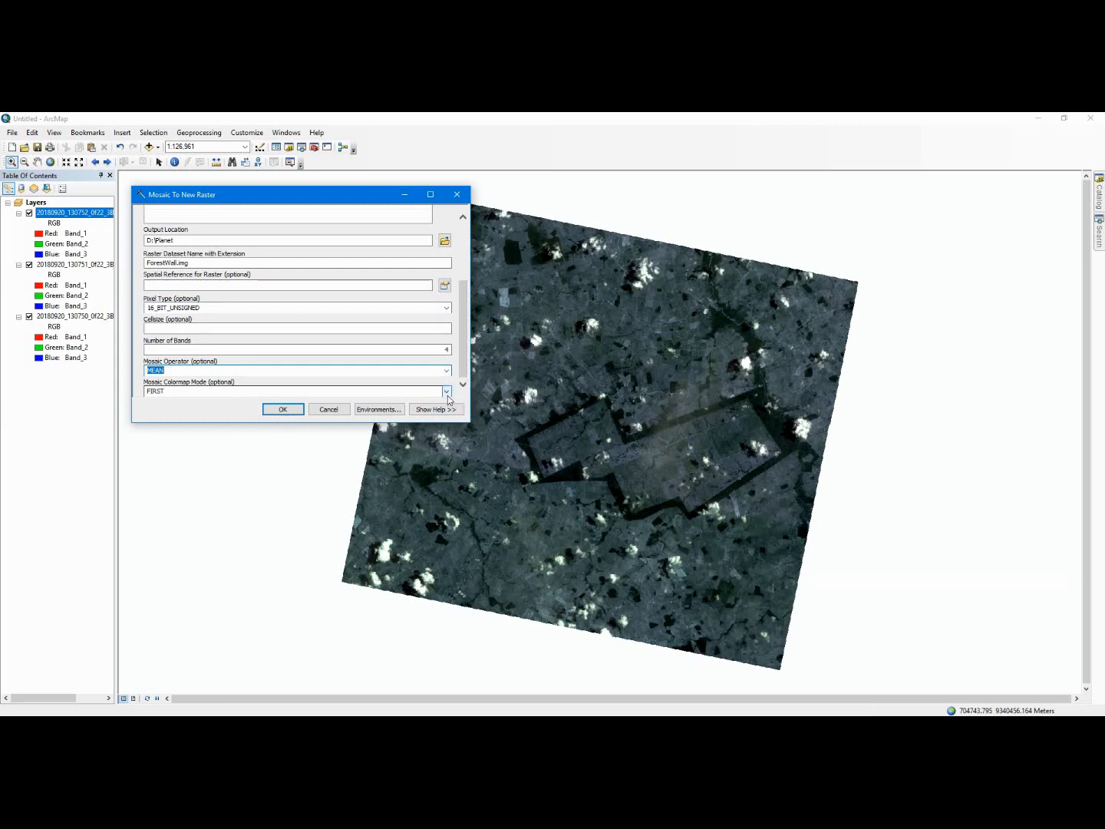
pyautogui.click(447, 395)
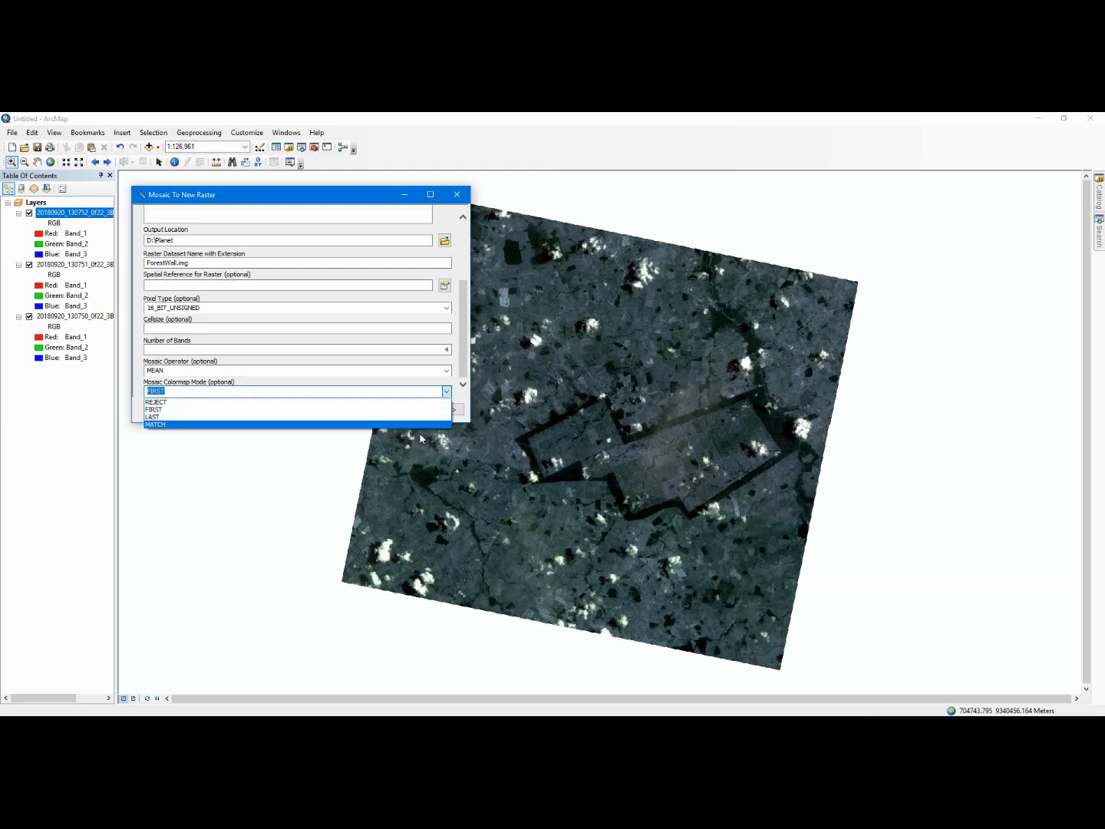
pyautogui.click(426, 425)
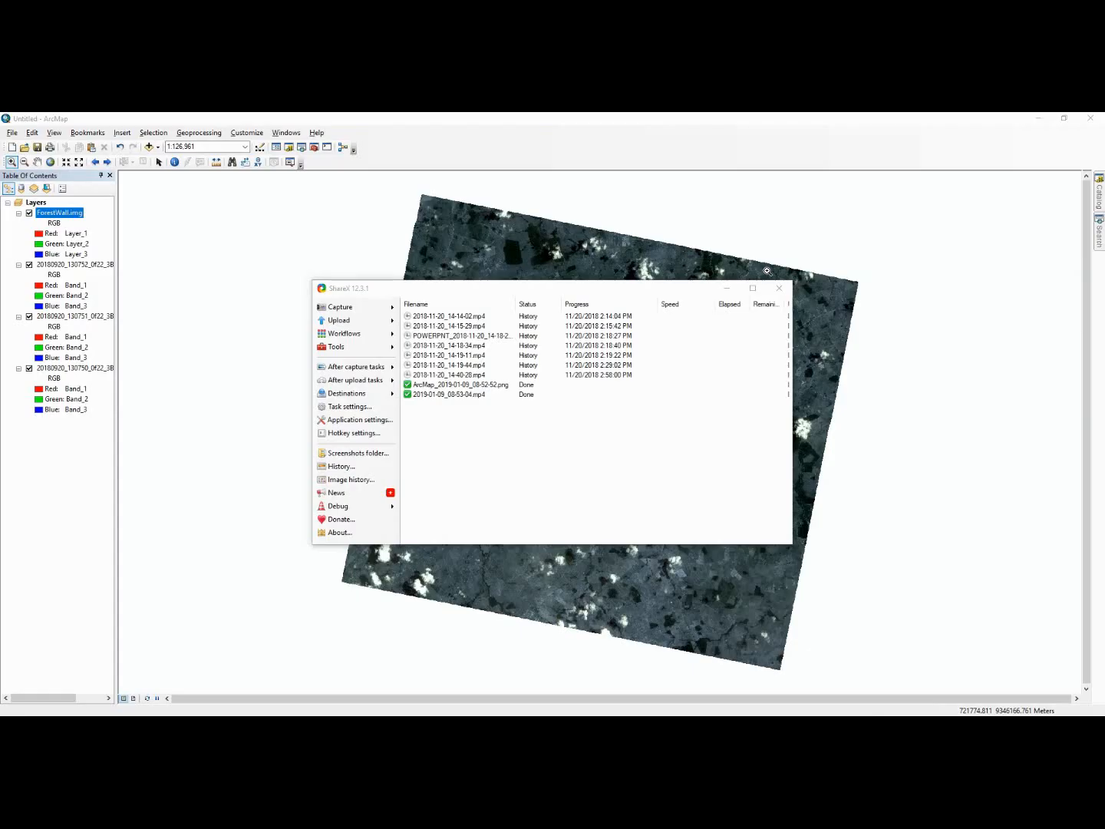
# Hide the three source scene layers and switch ForestWall.img off and back on to check the mosaic
pyautogui.click(727, 288)
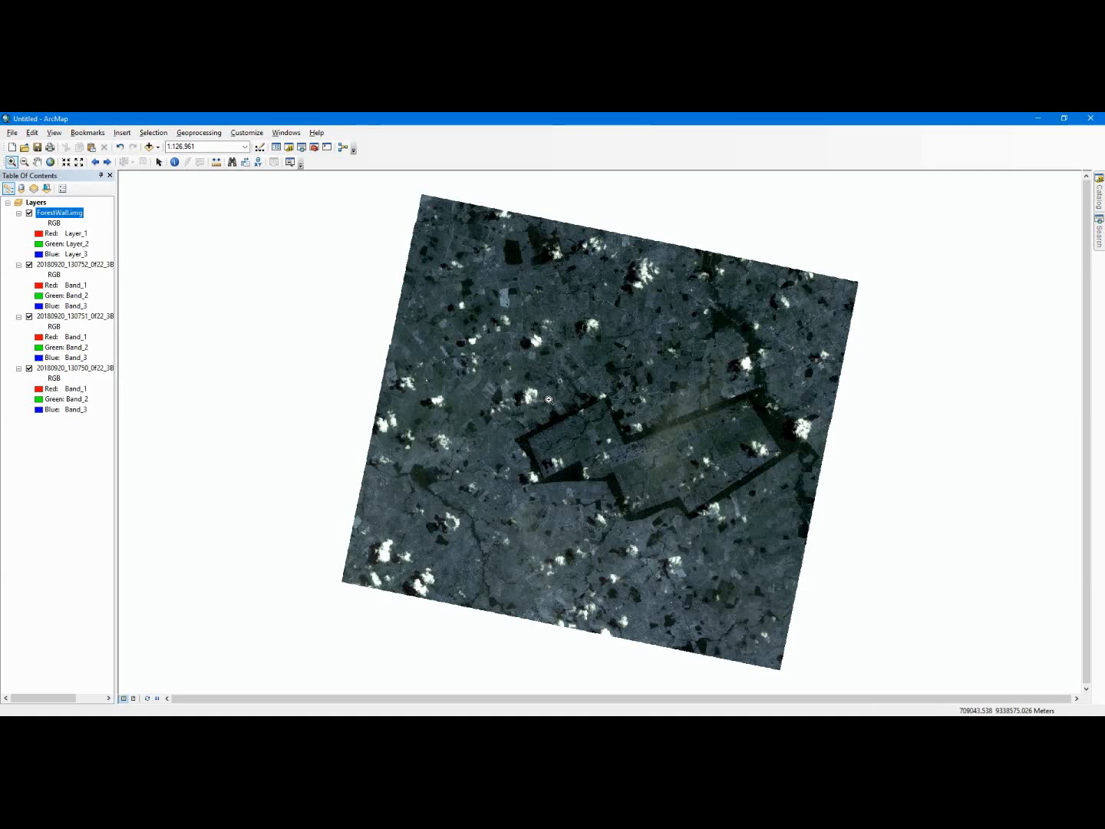
pyautogui.click(30, 264)
pyautogui.click(30, 316)
pyautogui.click(29, 369)
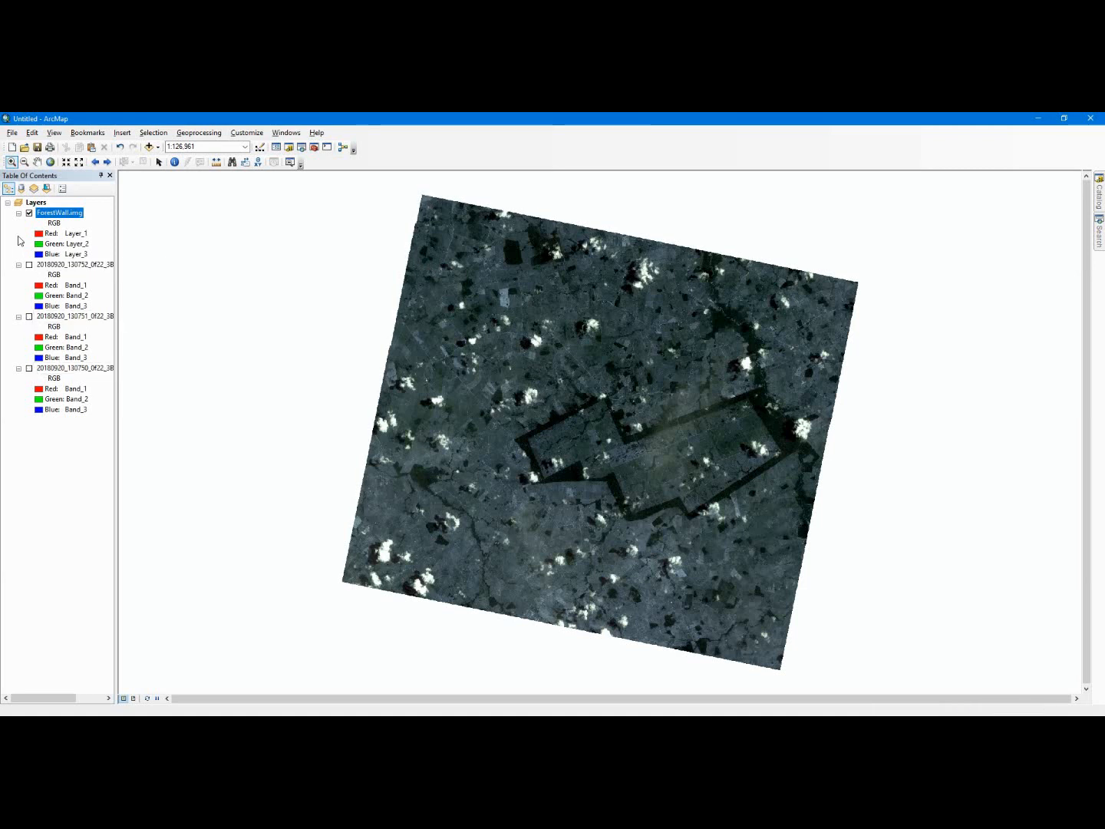
pyautogui.click(30, 214)
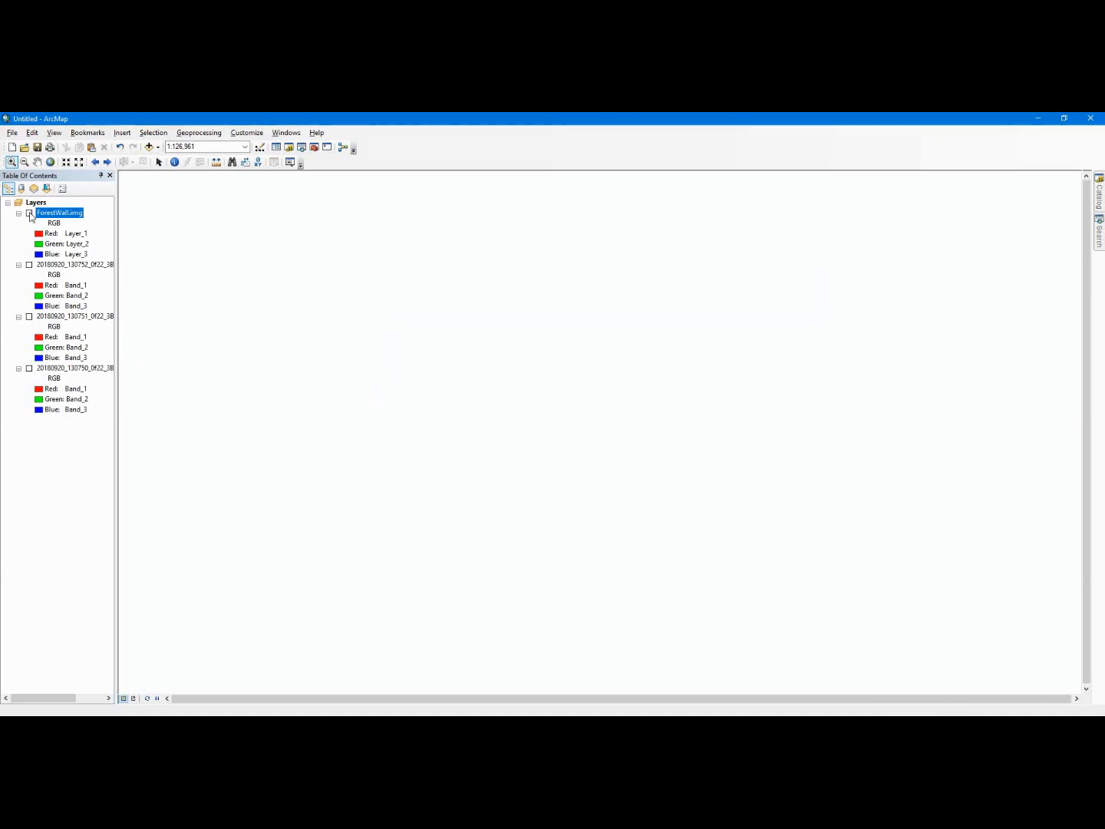
pyautogui.click(29, 214)
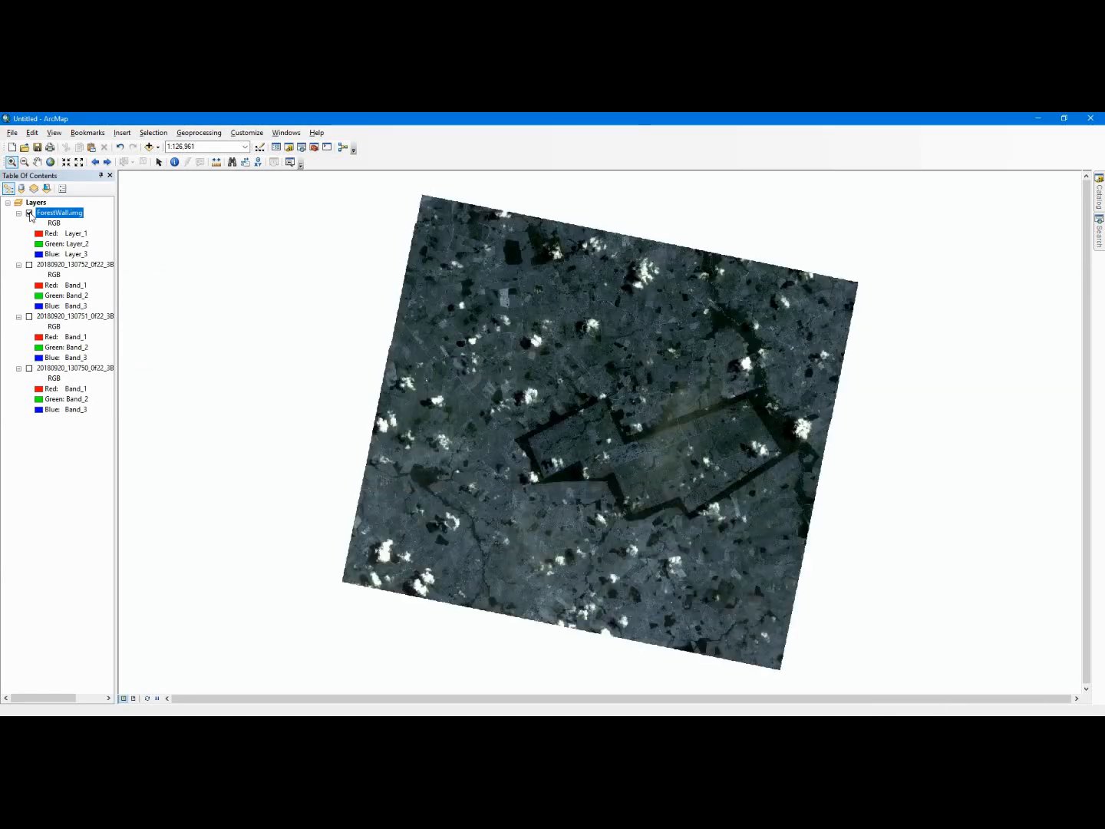
# Move the 20180920_130750 scene layer above ForestWall.img and make it visible
pyautogui.moveTo(61, 369); pyautogui.dragTo(64, 211)
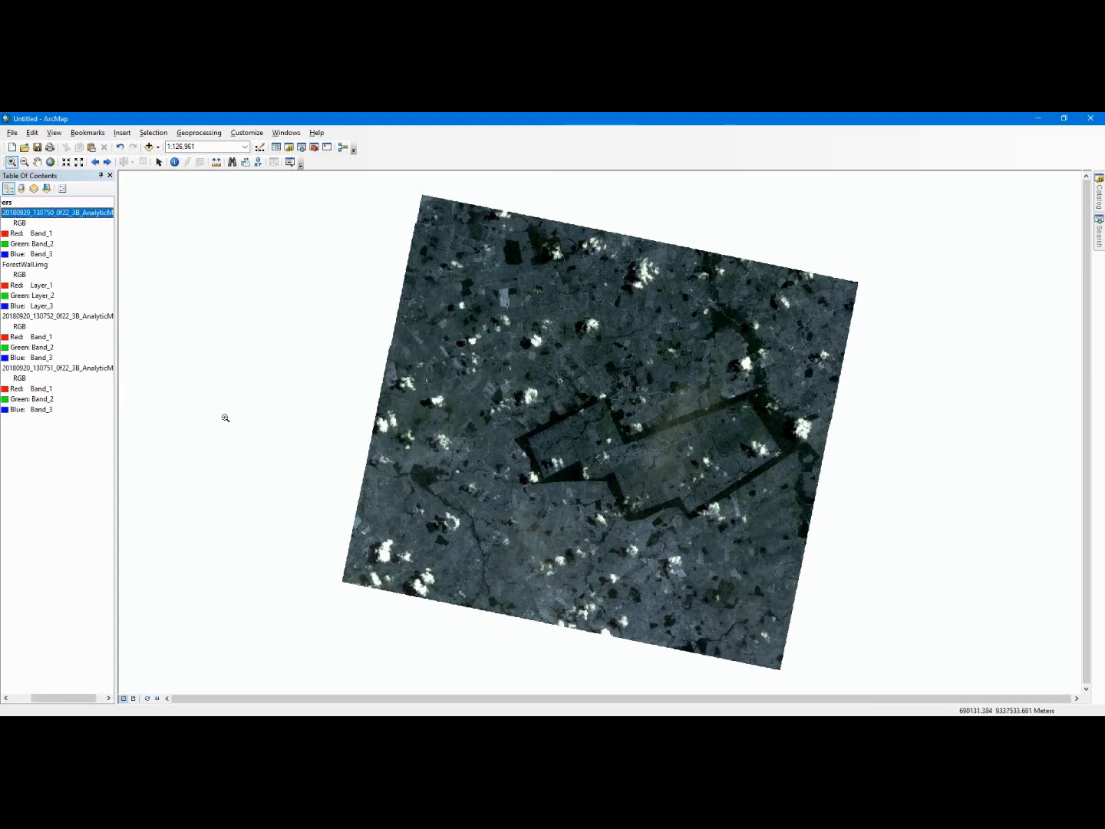
pyautogui.hscroll(-3, 92, 488)
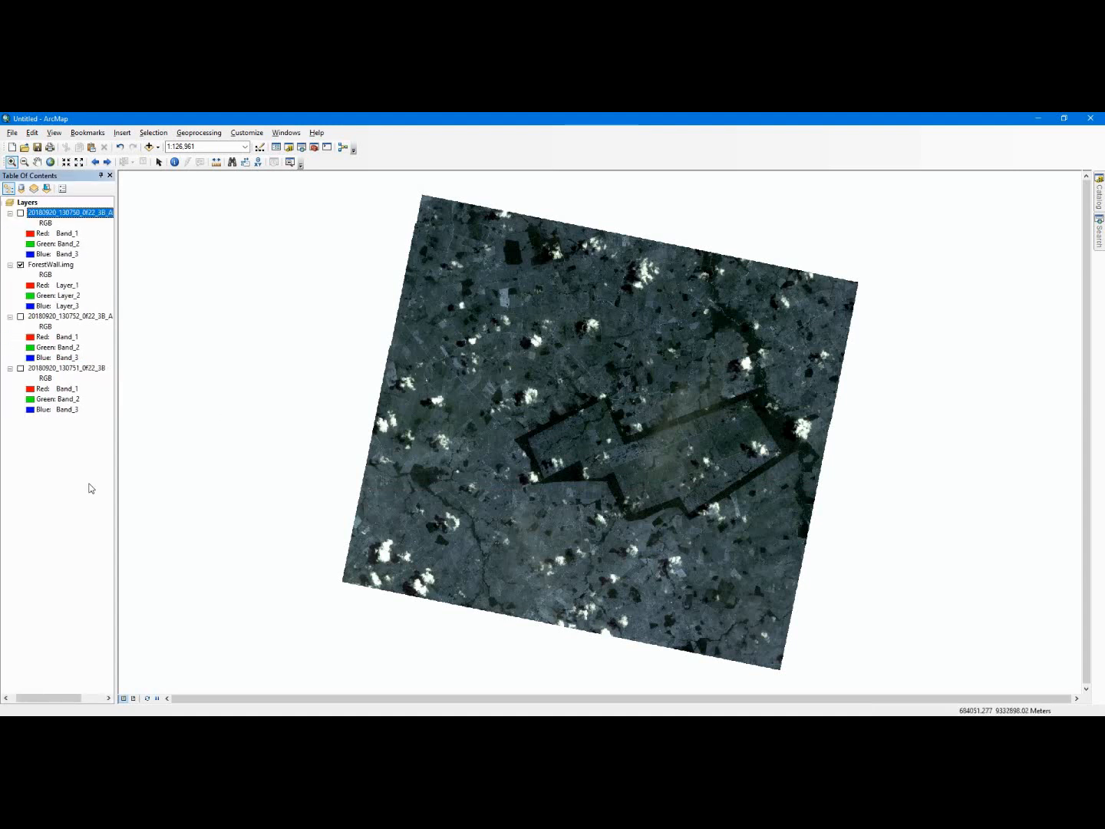
pyautogui.click(30, 214)
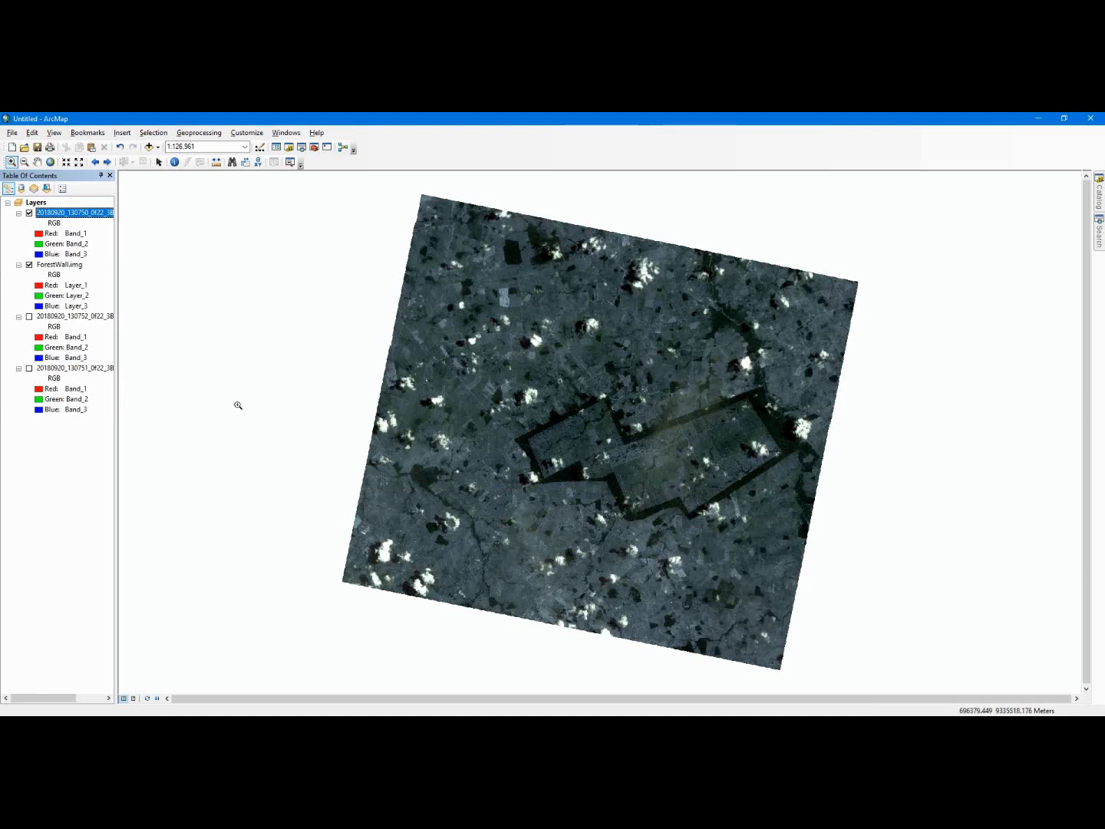
# Move the 20180920_130751 scene layer to the top of the layer order, widen the layer list and make that scene visible
pyautogui.moveTo(77, 368); pyautogui.dragTo(27, 223)
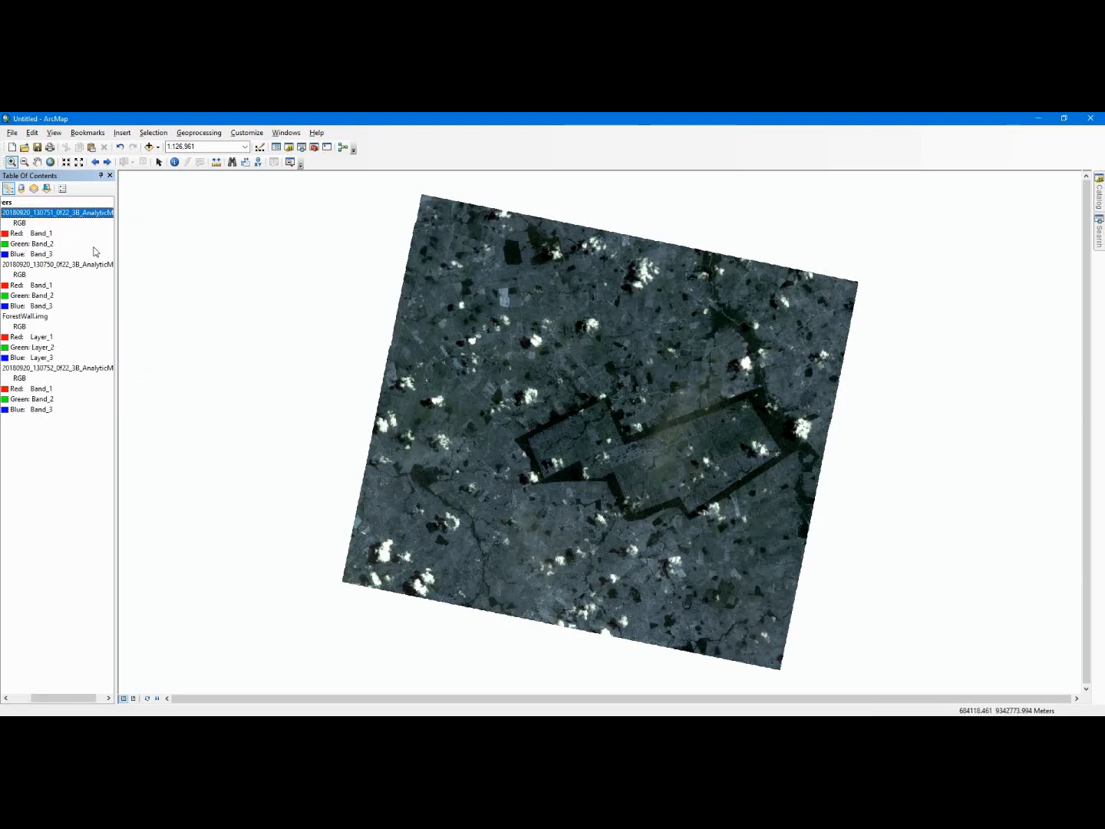
pyautogui.moveTo(116, 249); pyautogui.dragTo(222, 248)
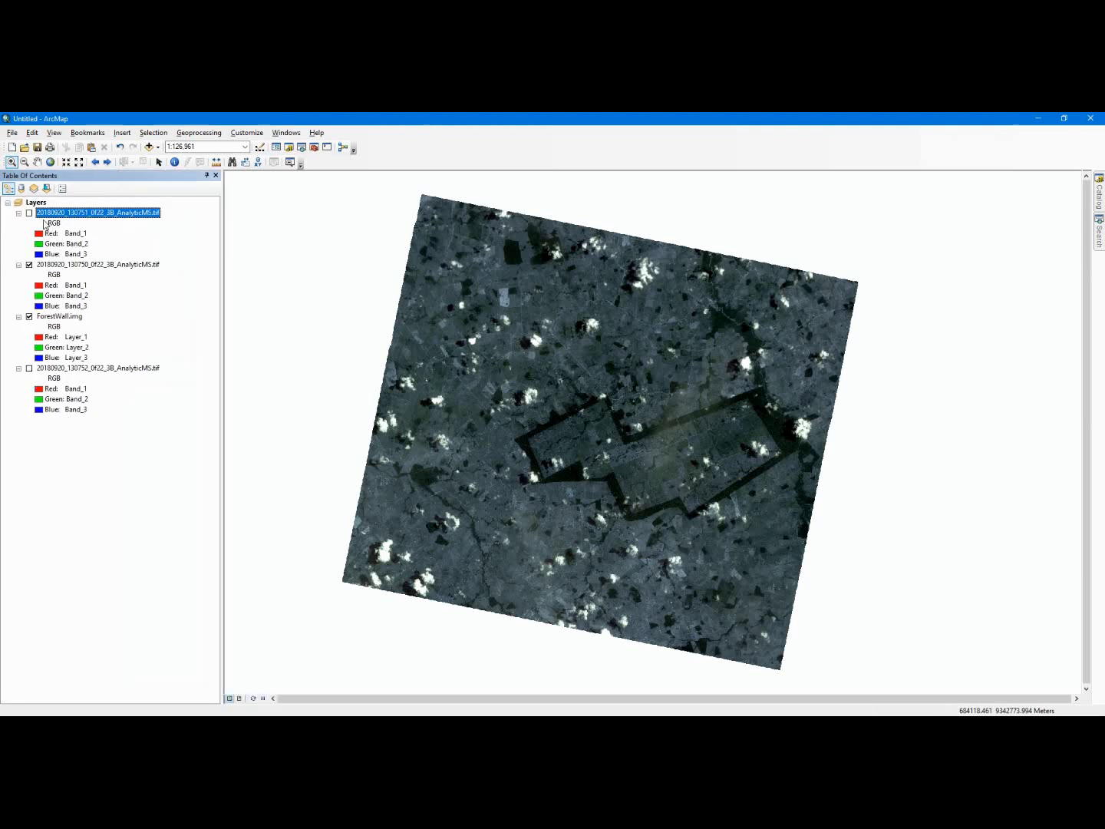
pyautogui.click(29, 215)
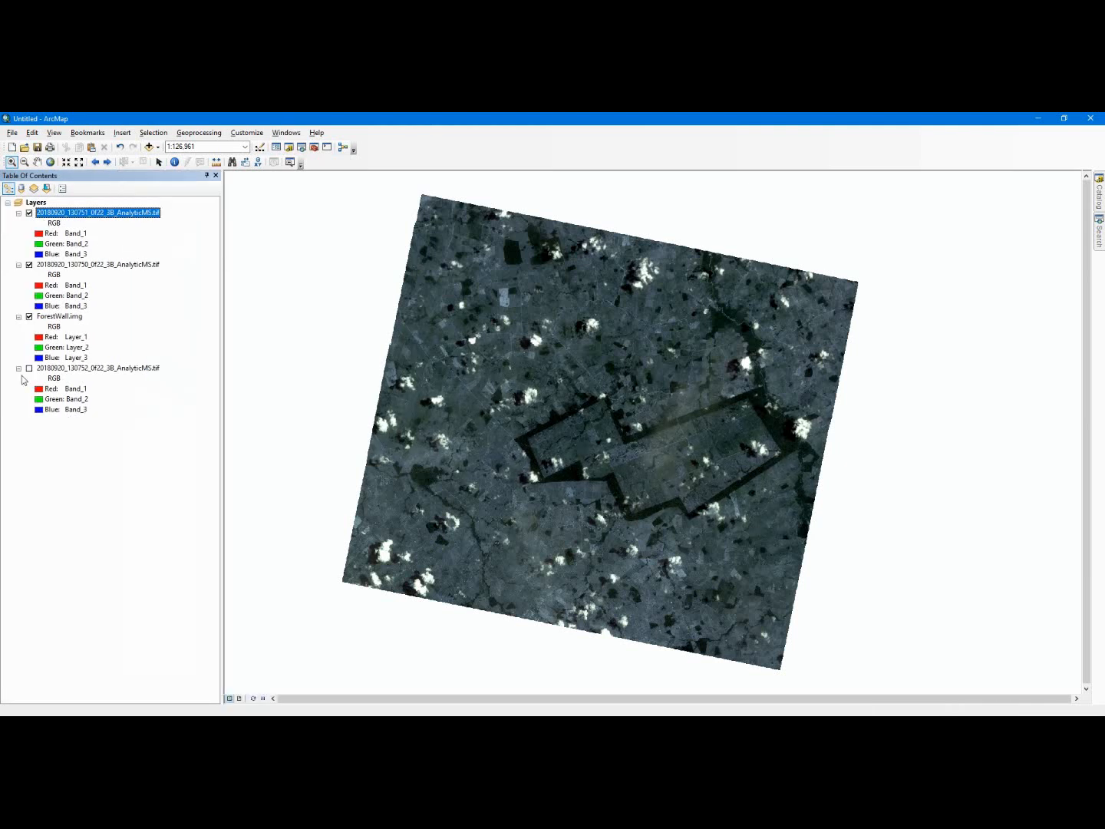
# Select the 20180920_130752 scene layer beneath ForestWall.img
pyautogui.click(37, 368)
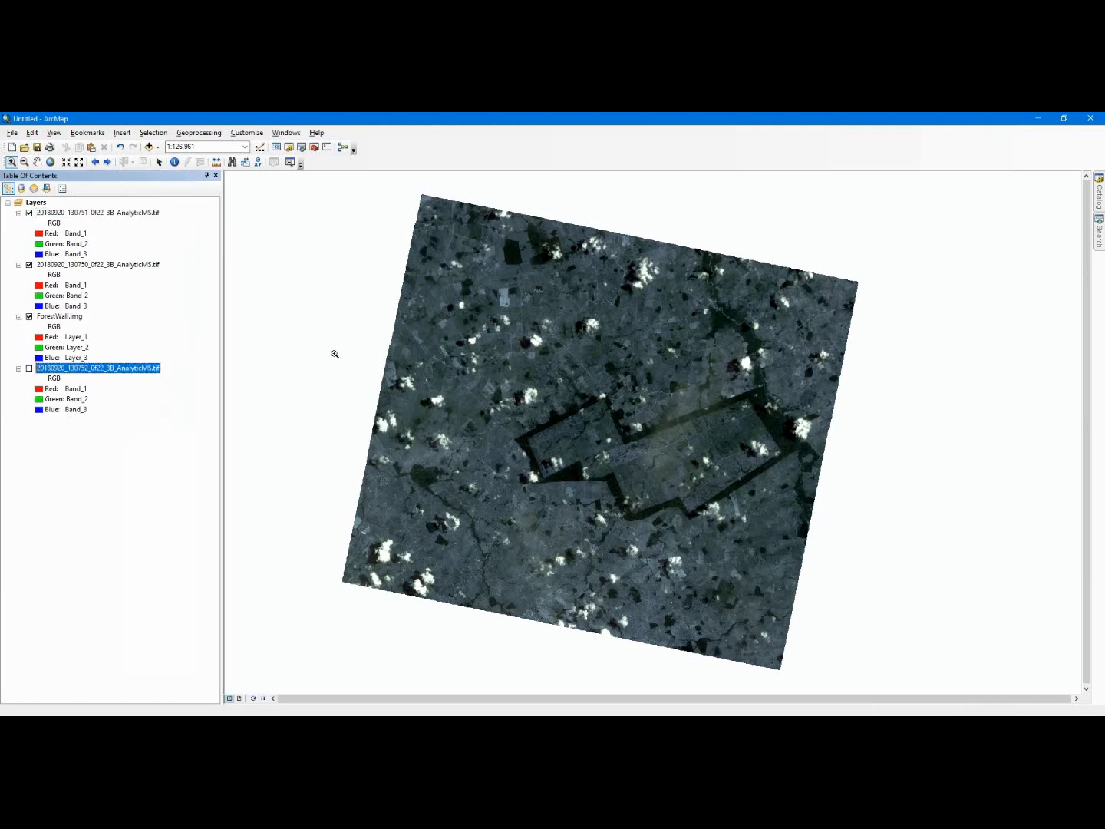